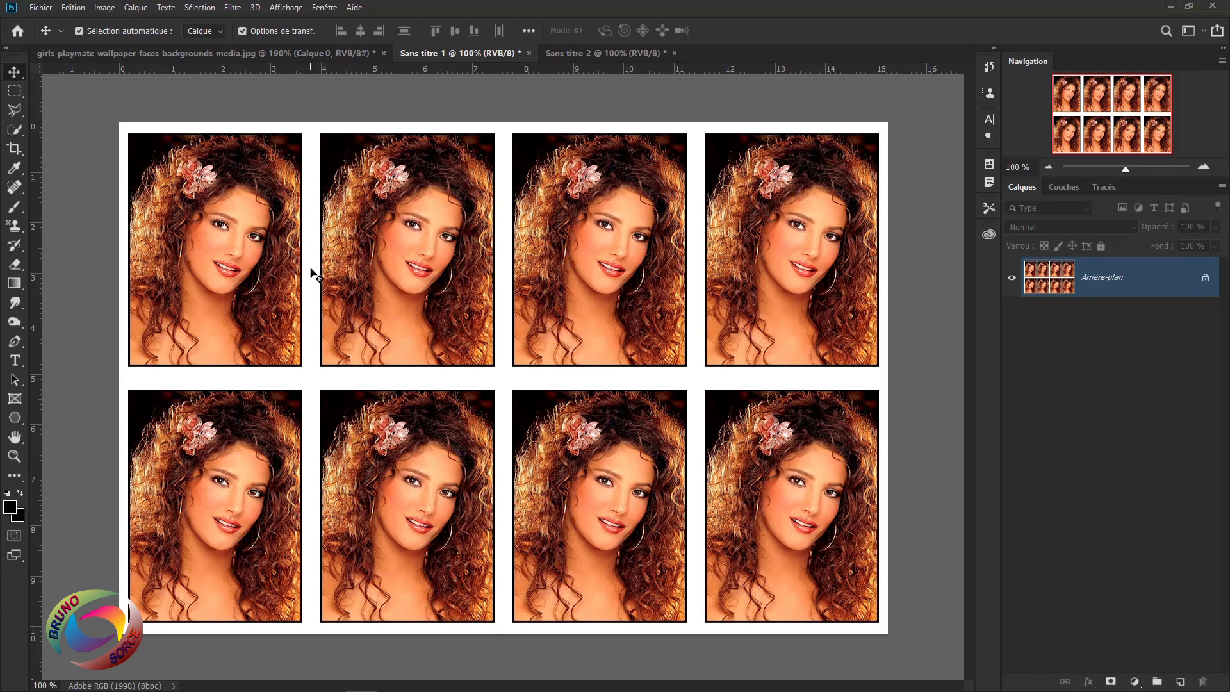
View the finished borderless photo sheet in Sans titre-2 and return to the previous document.
click(613, 52)
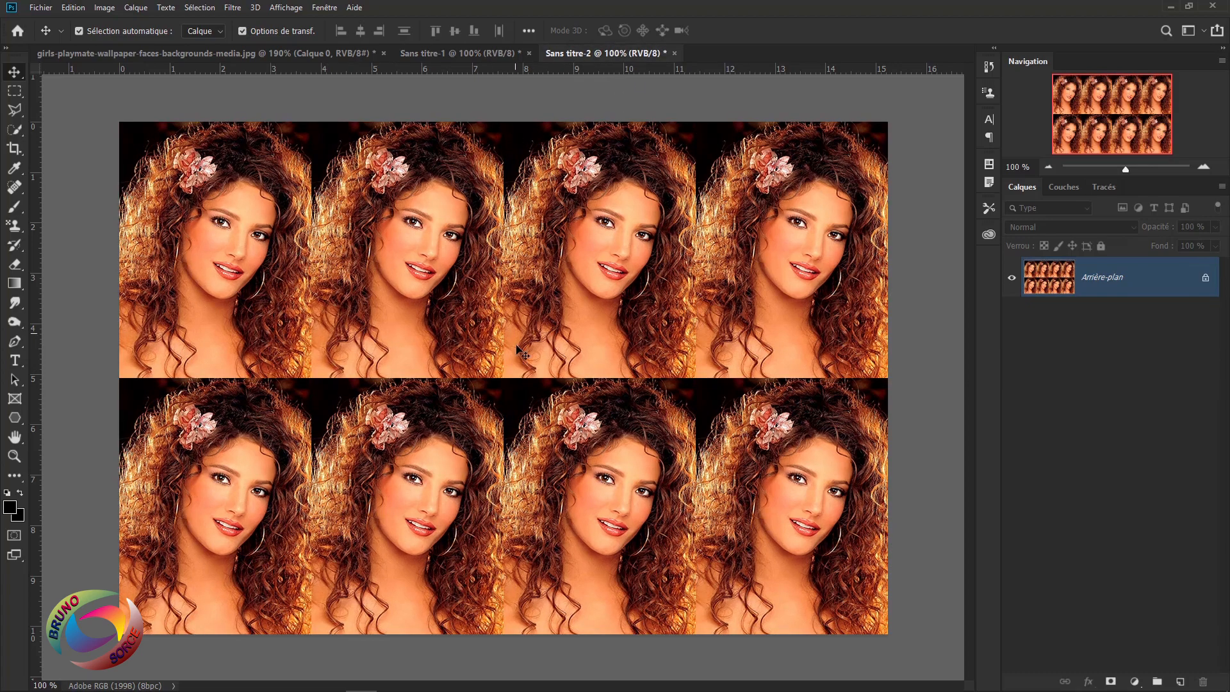
key(ctrl+shift+Tab)
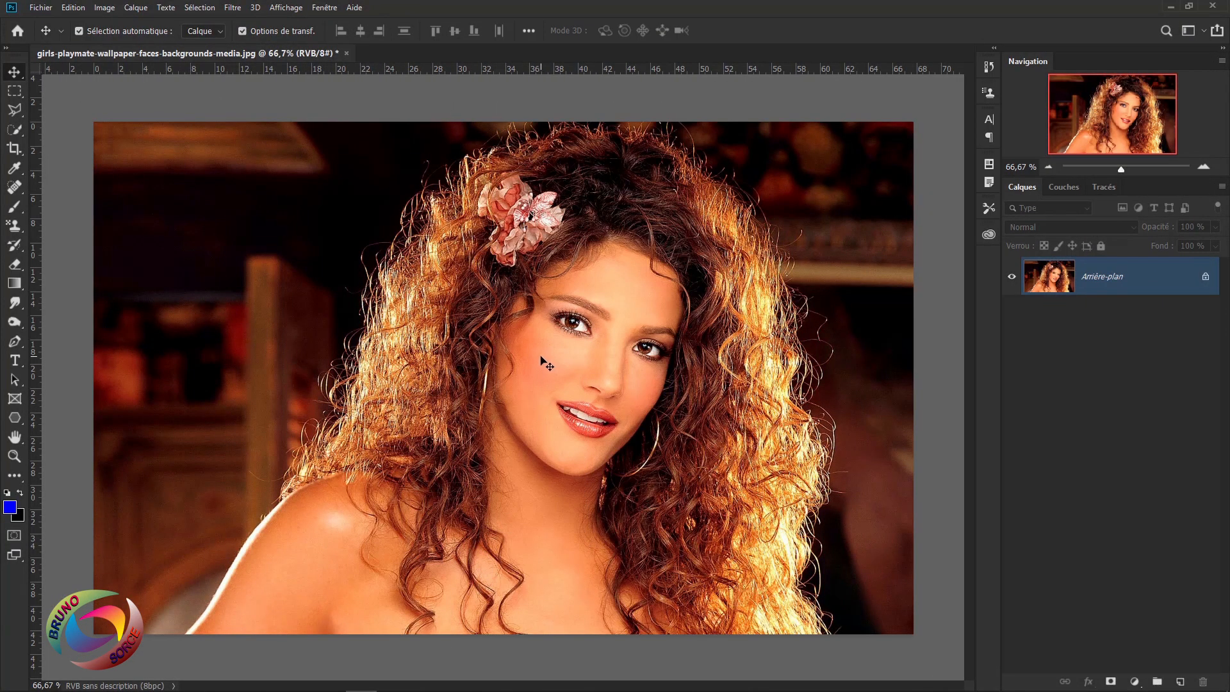
Unlock the portrait's background layer and set the Crop tool to the L x H x Résolution mode.
click(1206, 281)
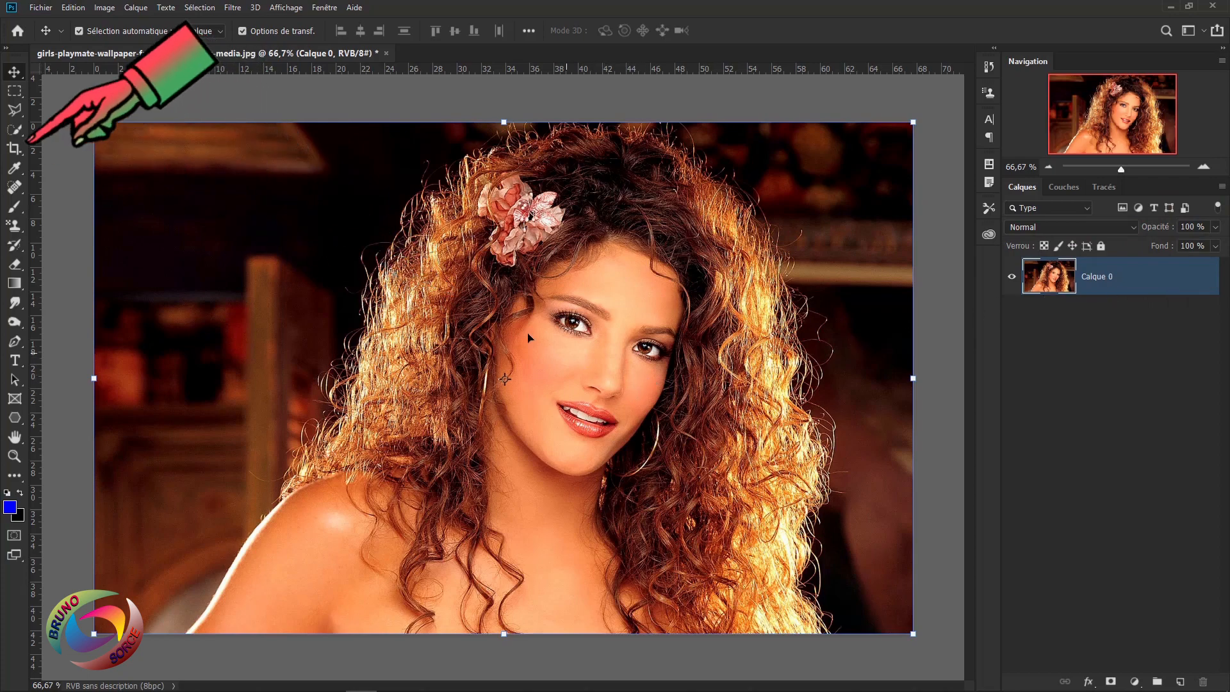
right_click(14, 151)
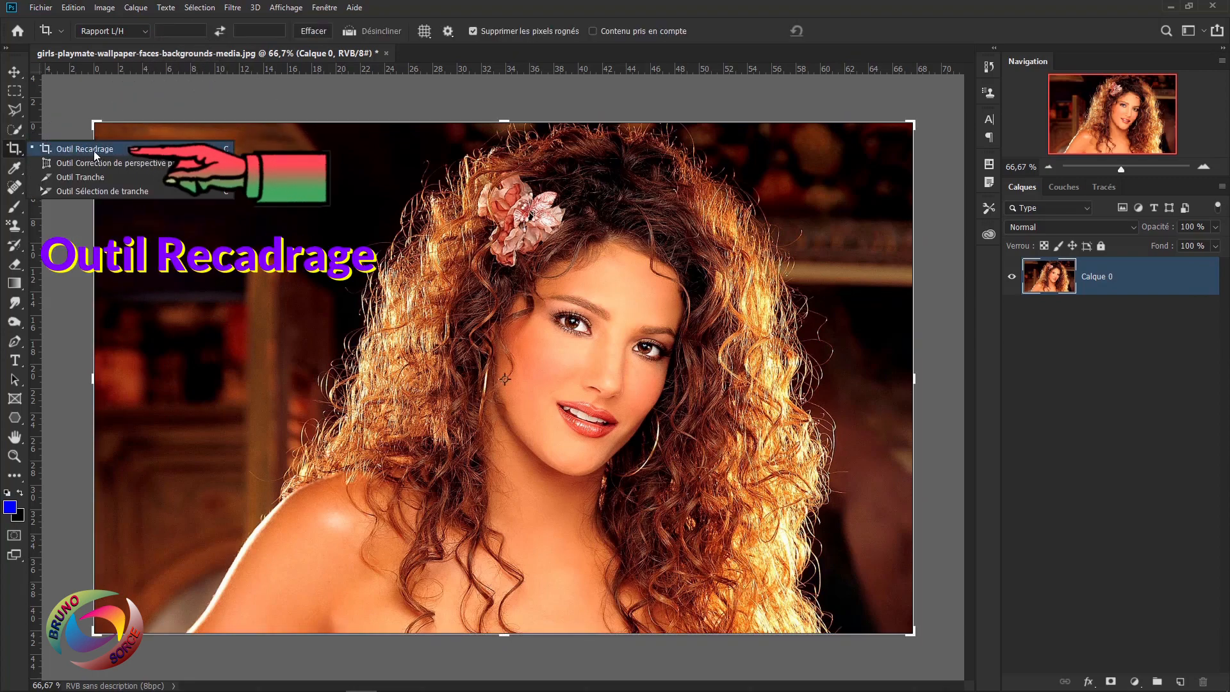
click(94, 151)
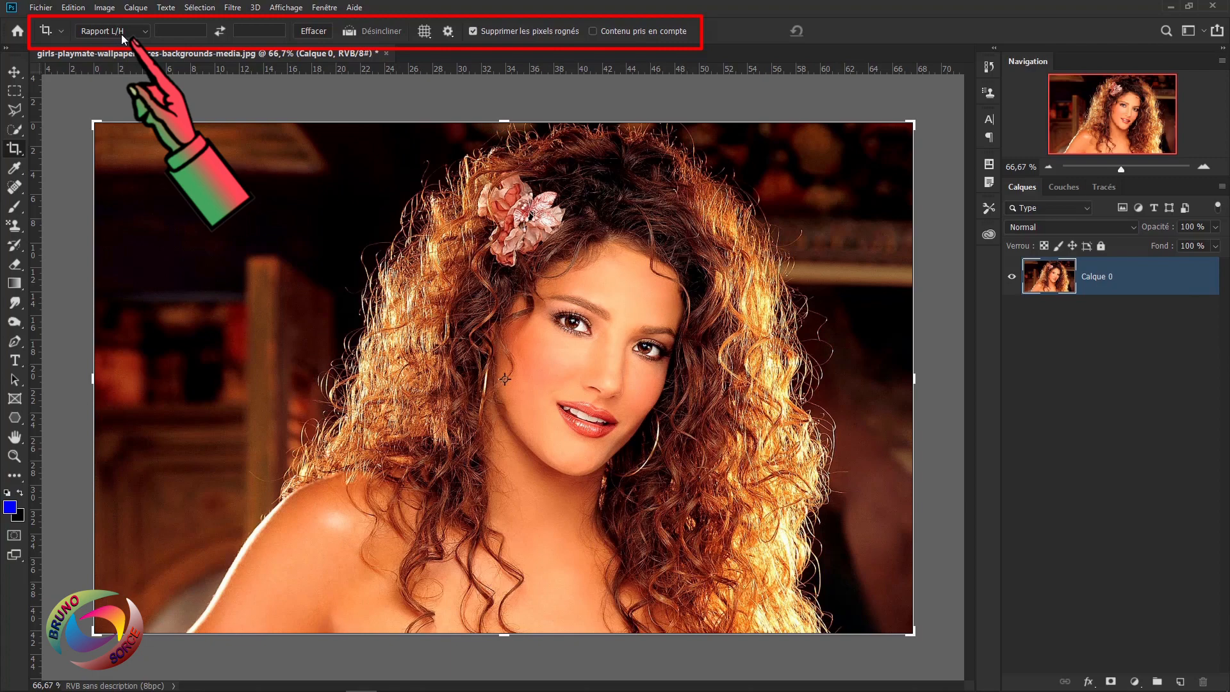
click(143, 33)
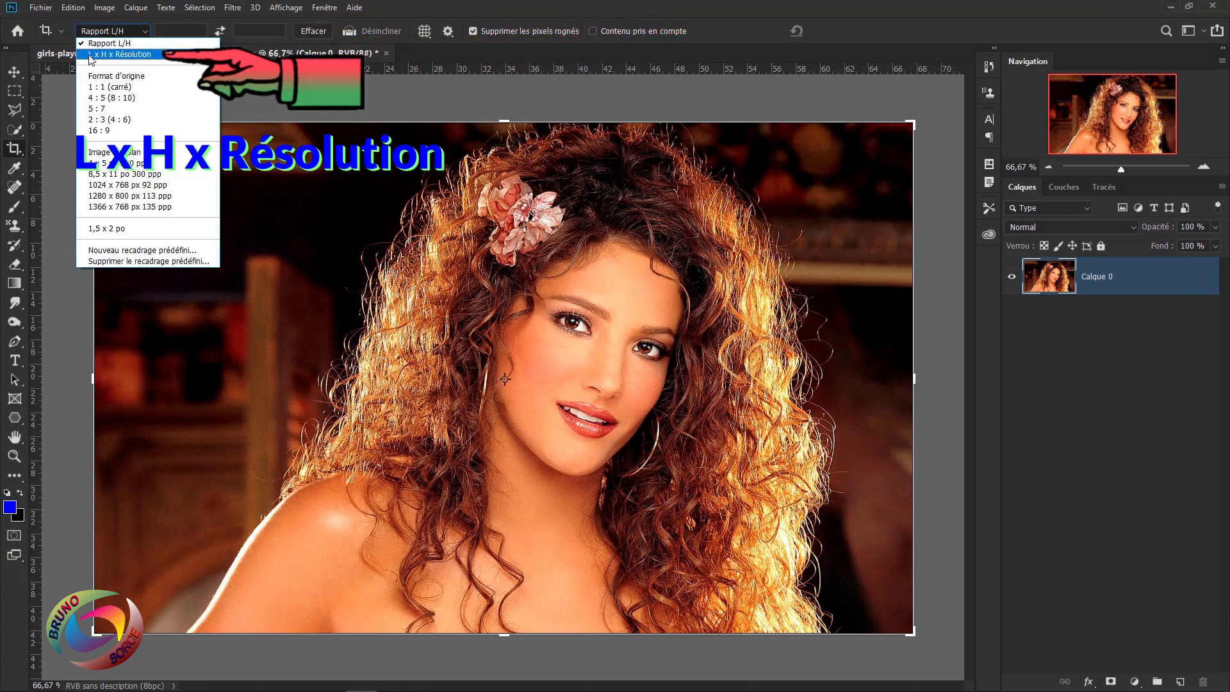
click(124, 56)
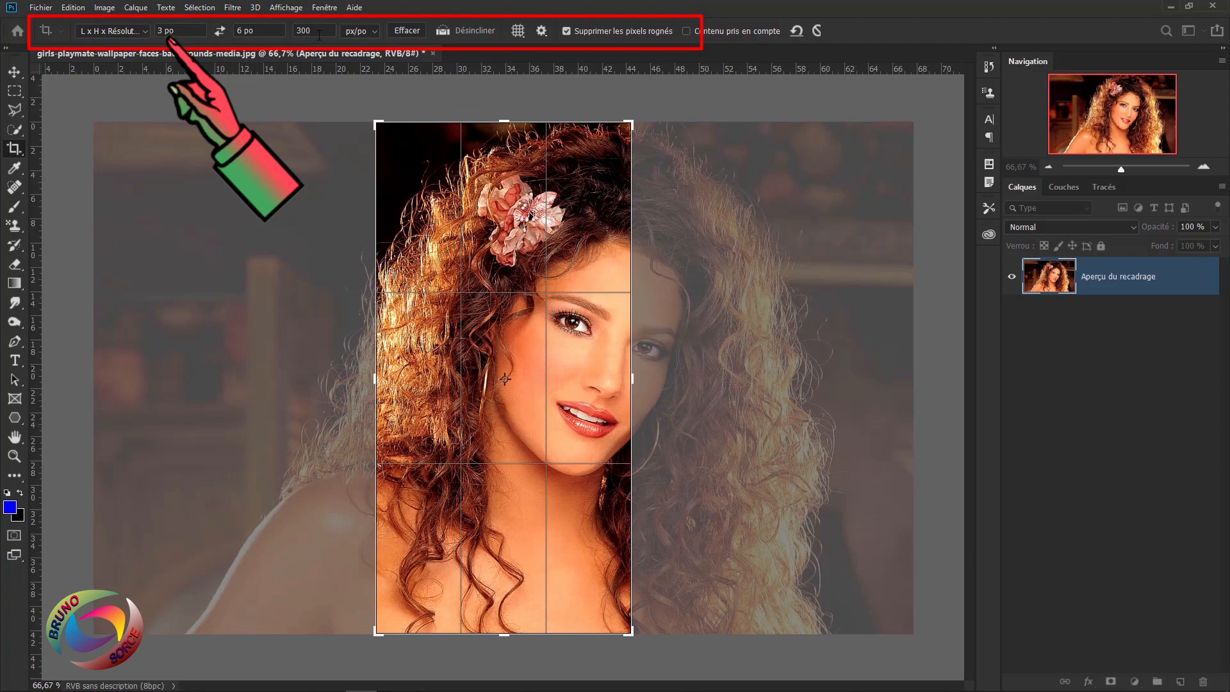
Crop the portrait to 1,5 po wide by 2 po high at 200 px/po, with the woman's face and hair centred in the frame.
click(161, 30)
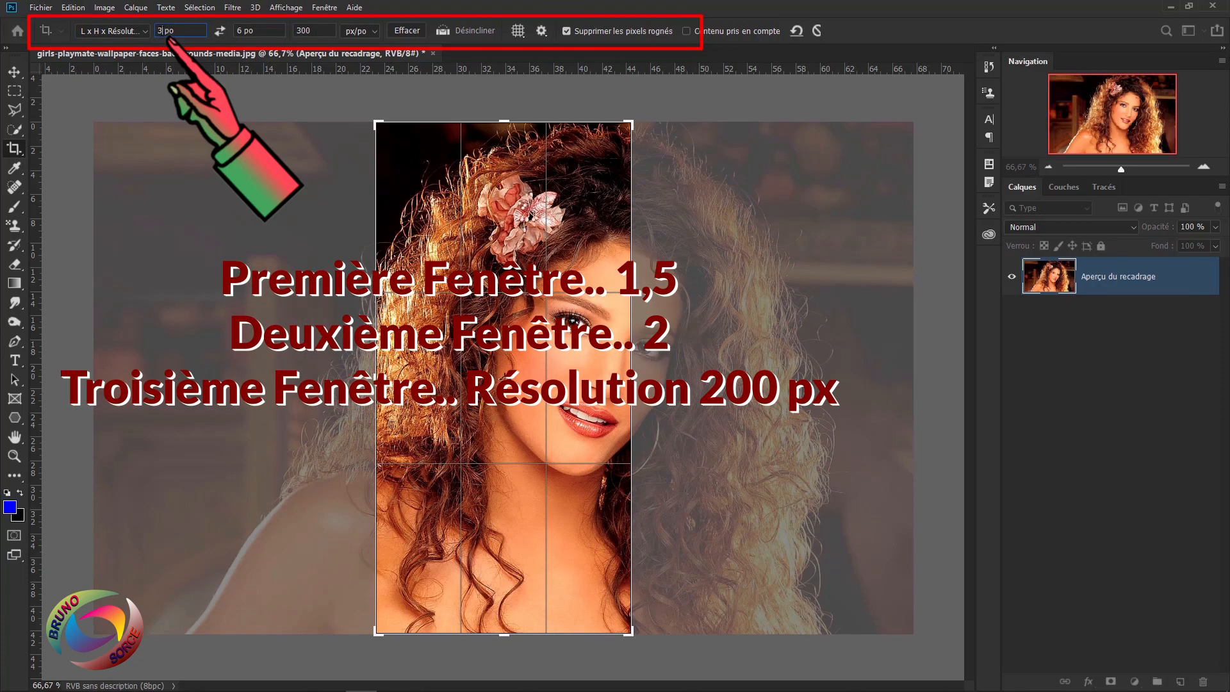
drag(163, 31, 158, 31)
text(1,)
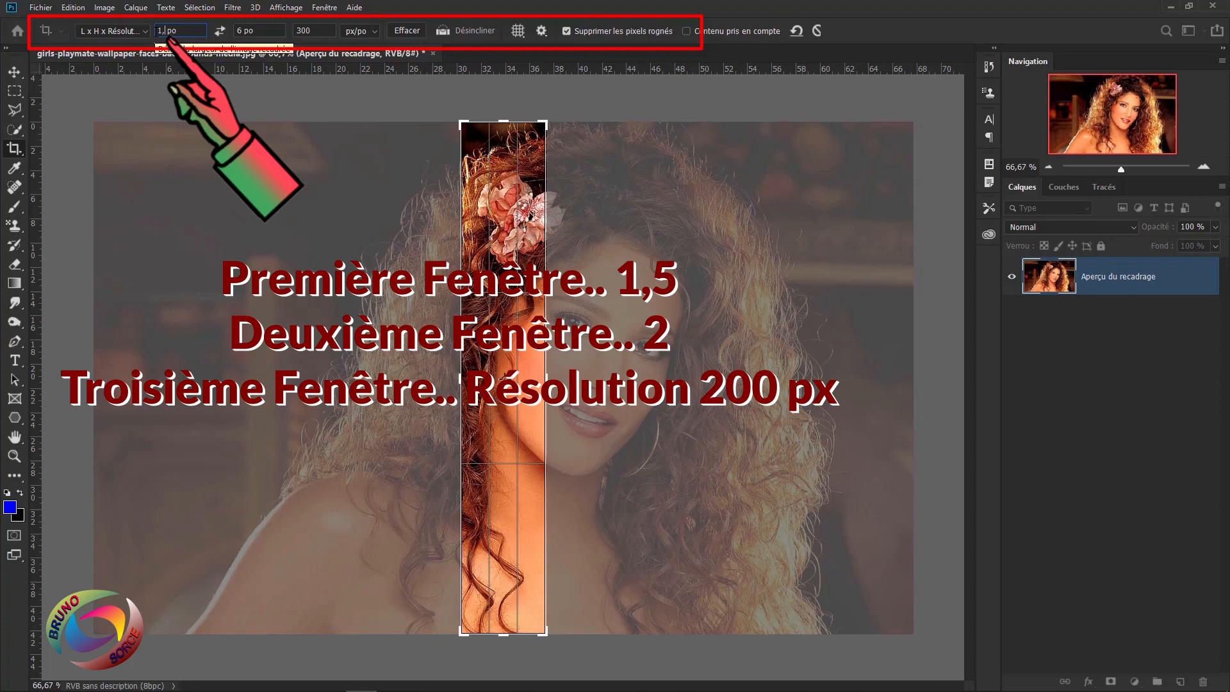
text(5)
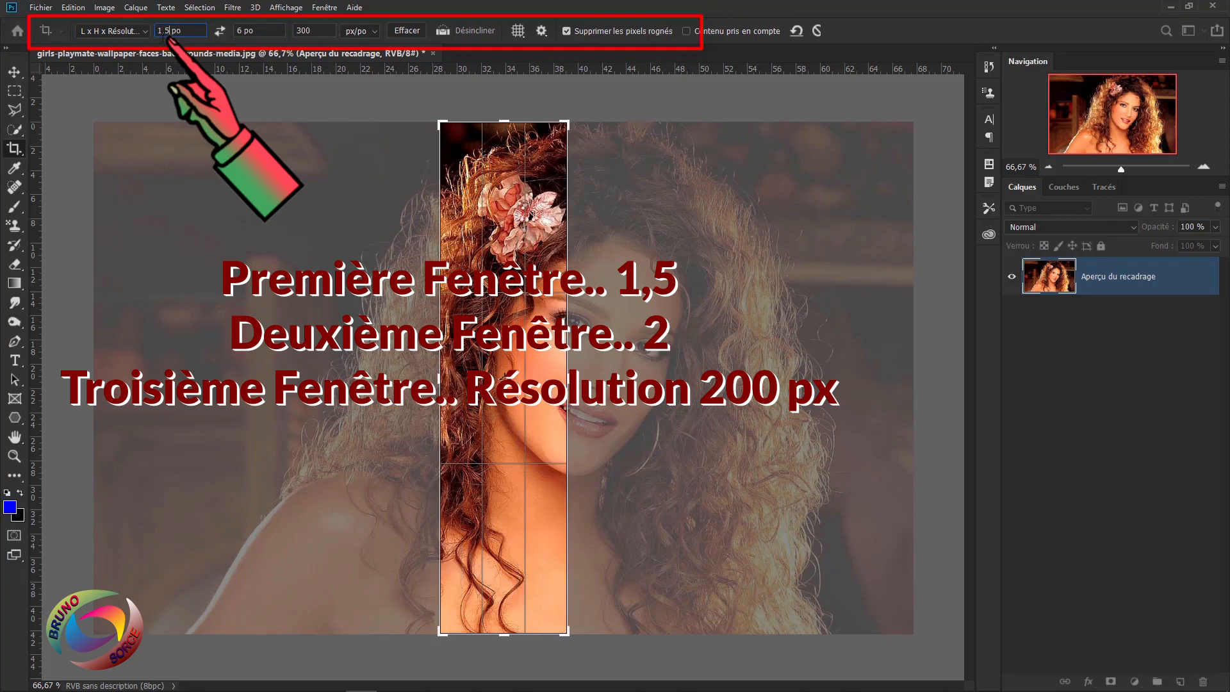
double_click(239, 31)
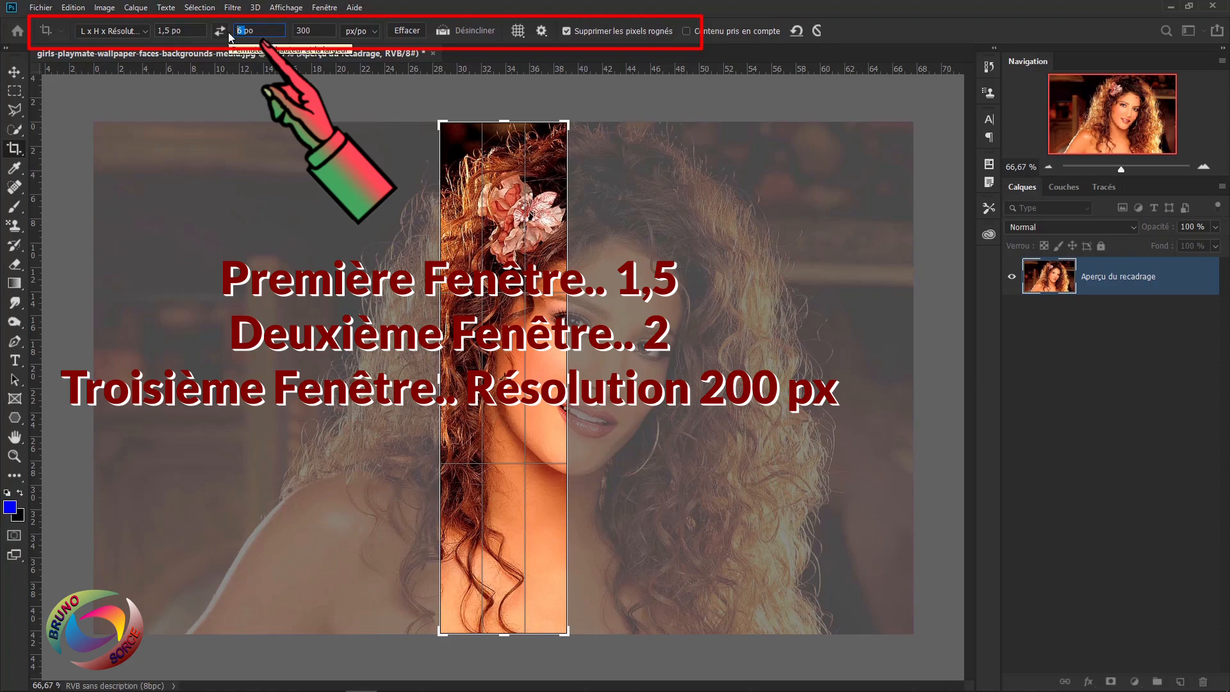
text(2)
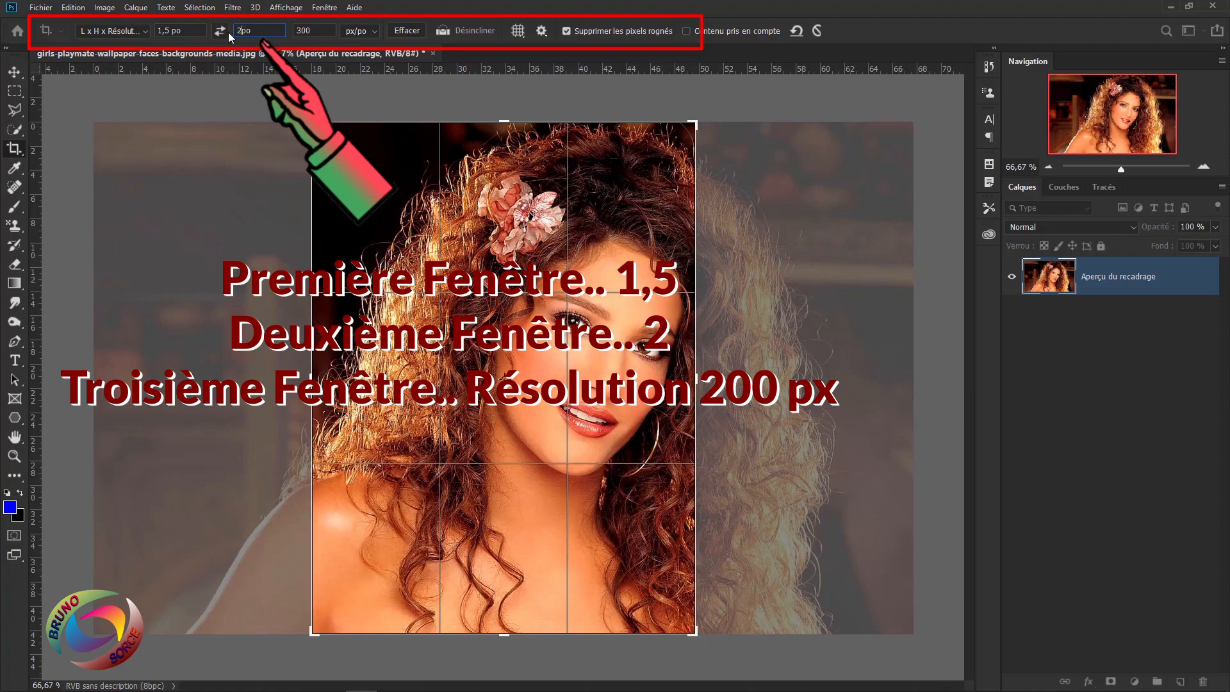
key(Tab)
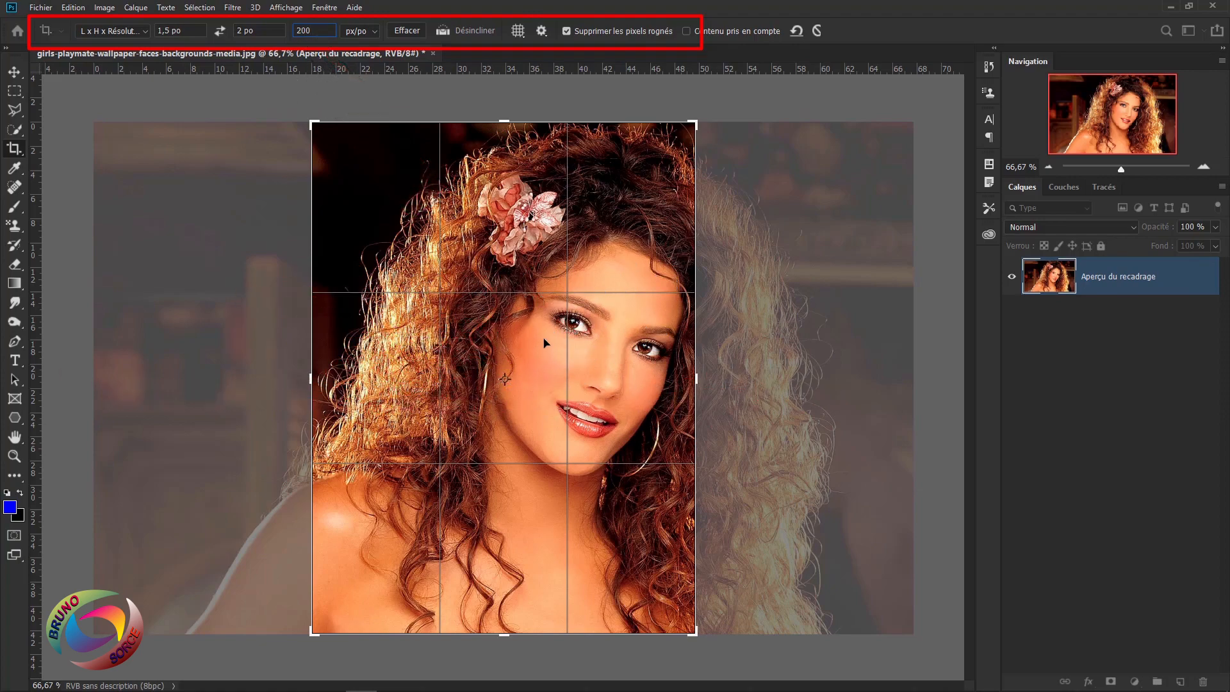
drag(535, 346, 475, 350)
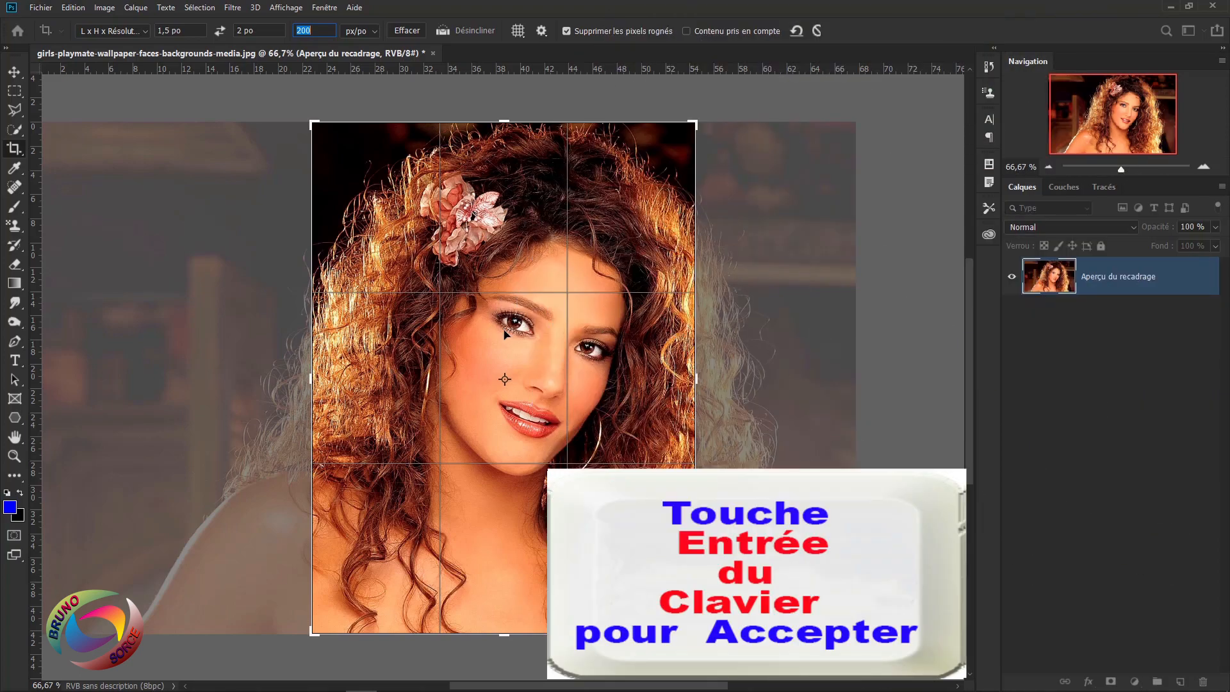
key(Return)
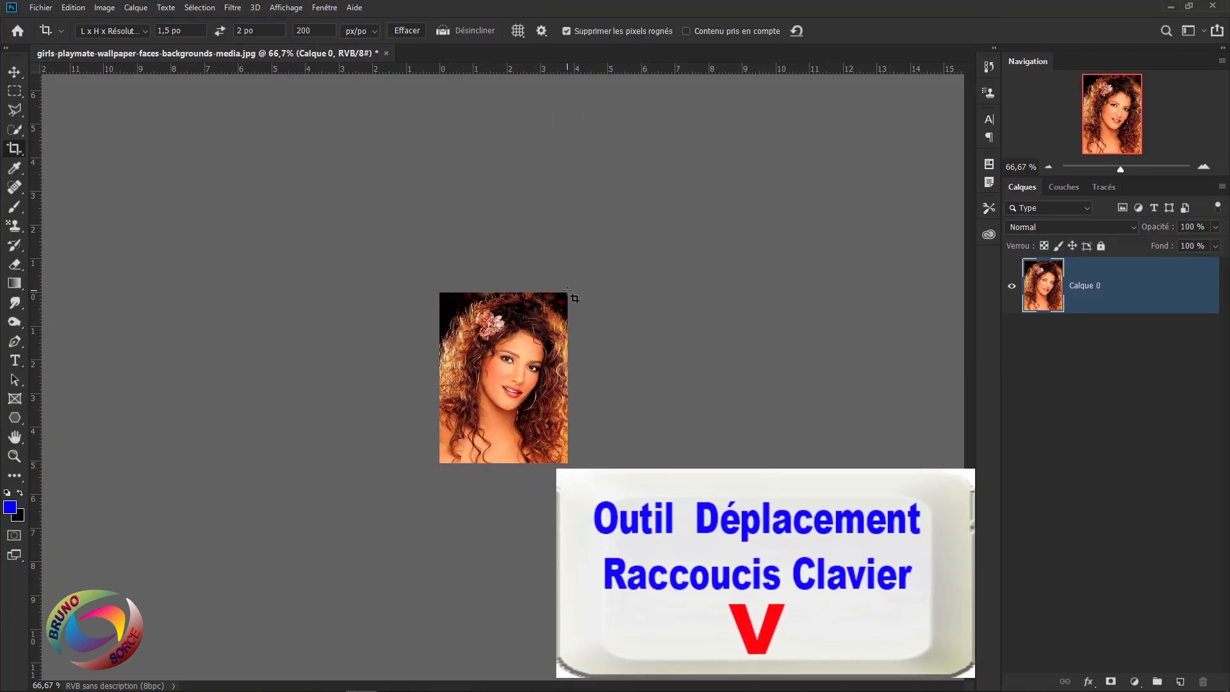
Scale the portrait layer down to about 91% around its centre, leaving an even transparent margin.
key(v)
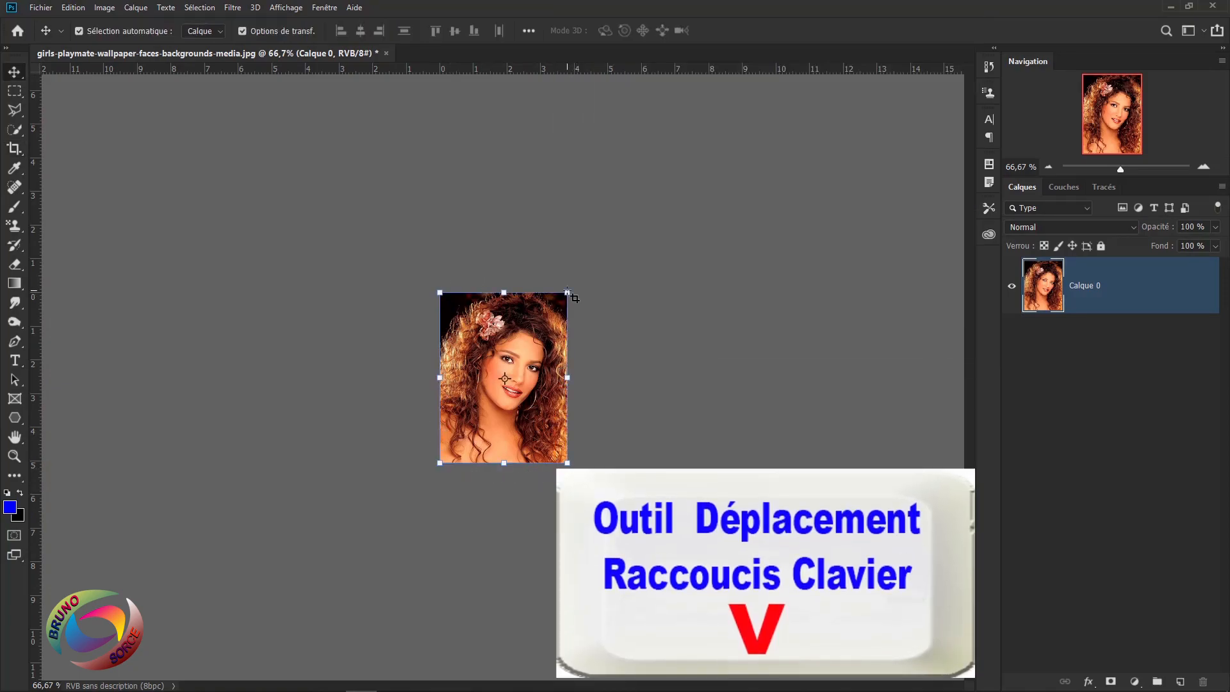
scroll(500, 346, up, 6)
scroll(501, 349, up, 3)
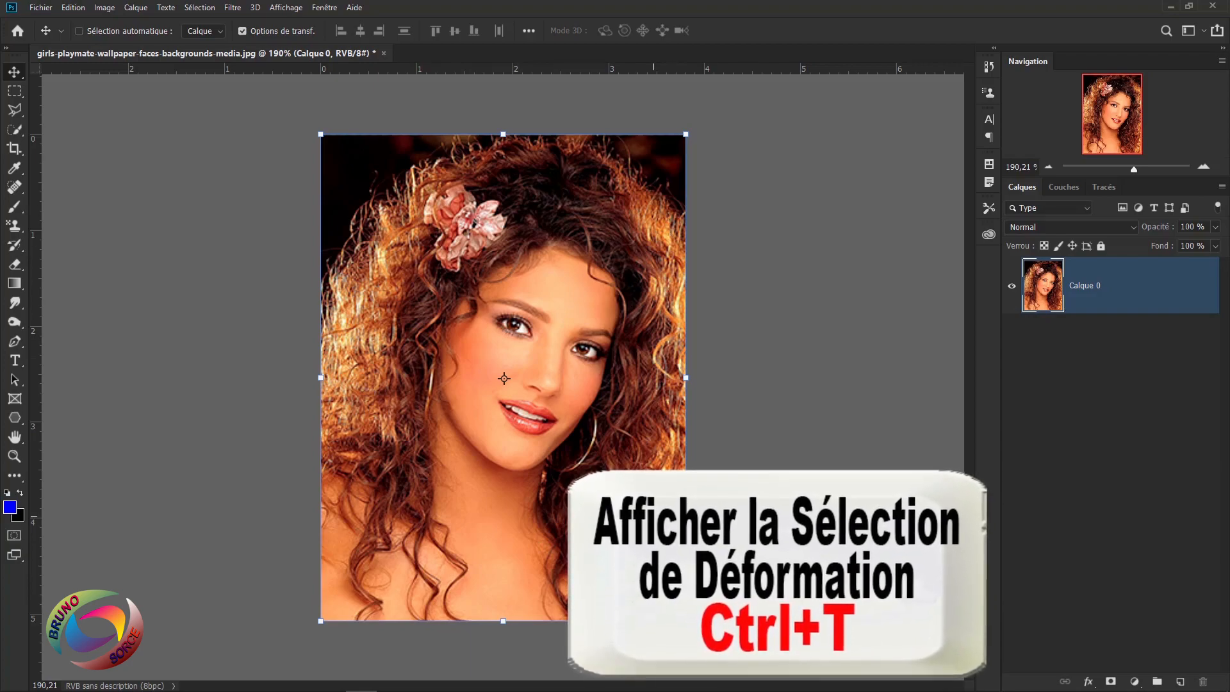
key(ctrl+t)
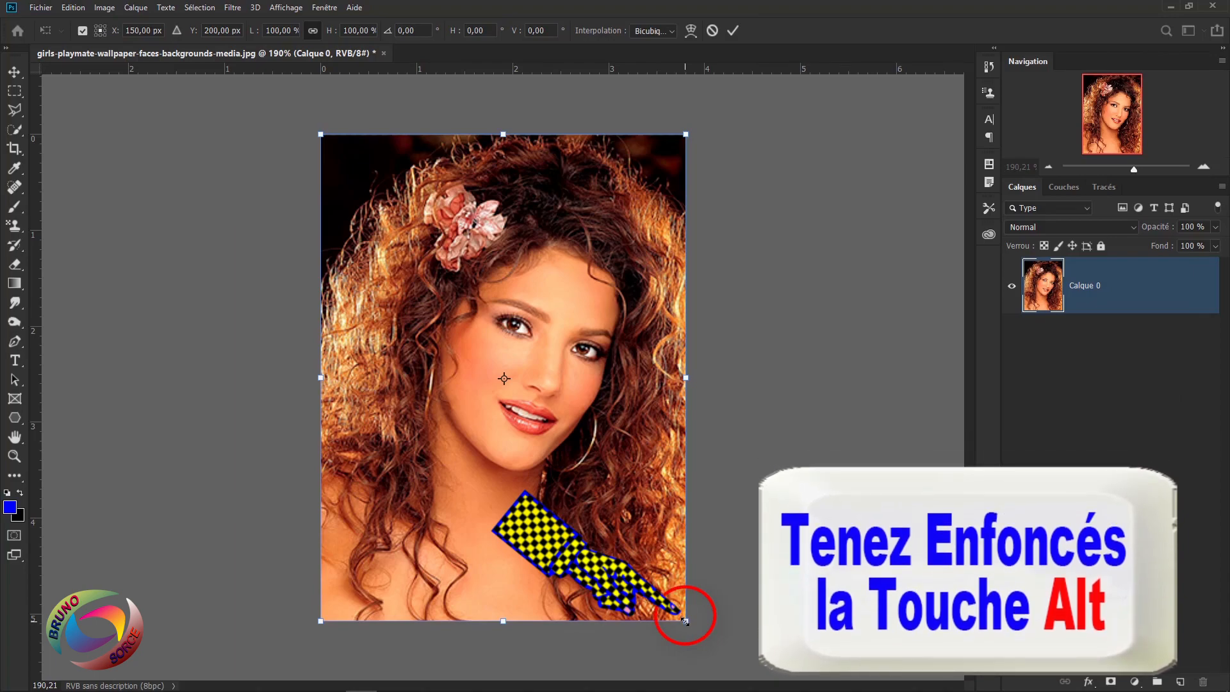
drag(685, 620, 670, 599)
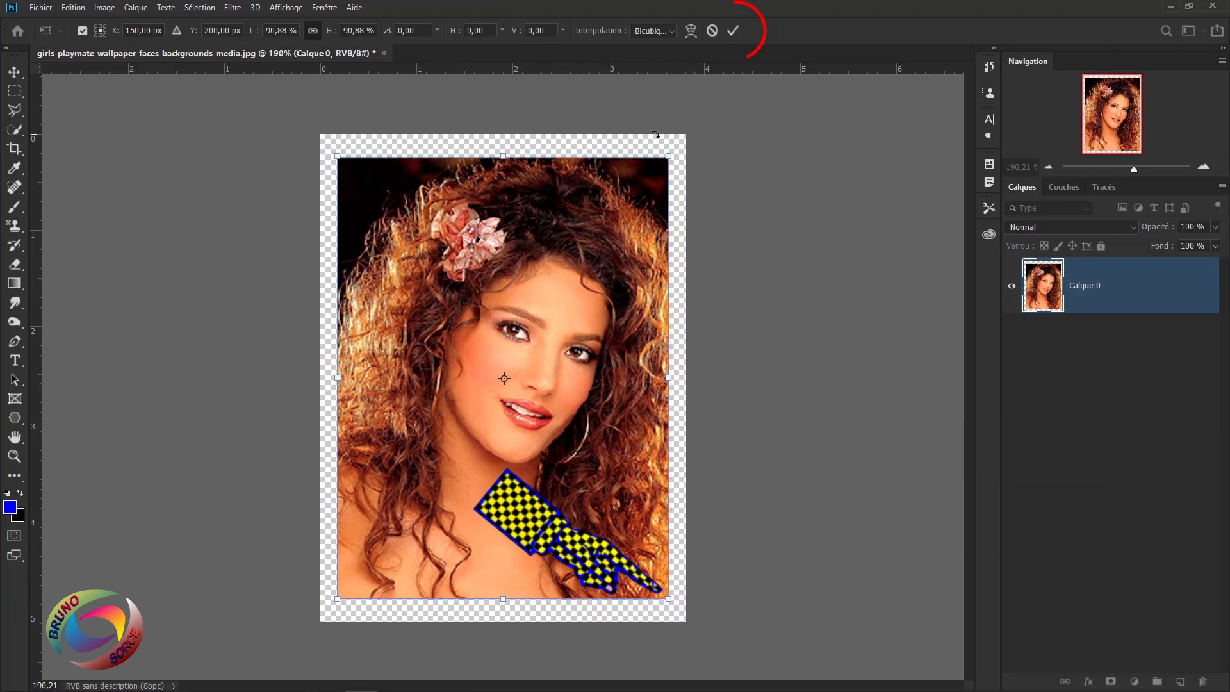
click(735, 32)
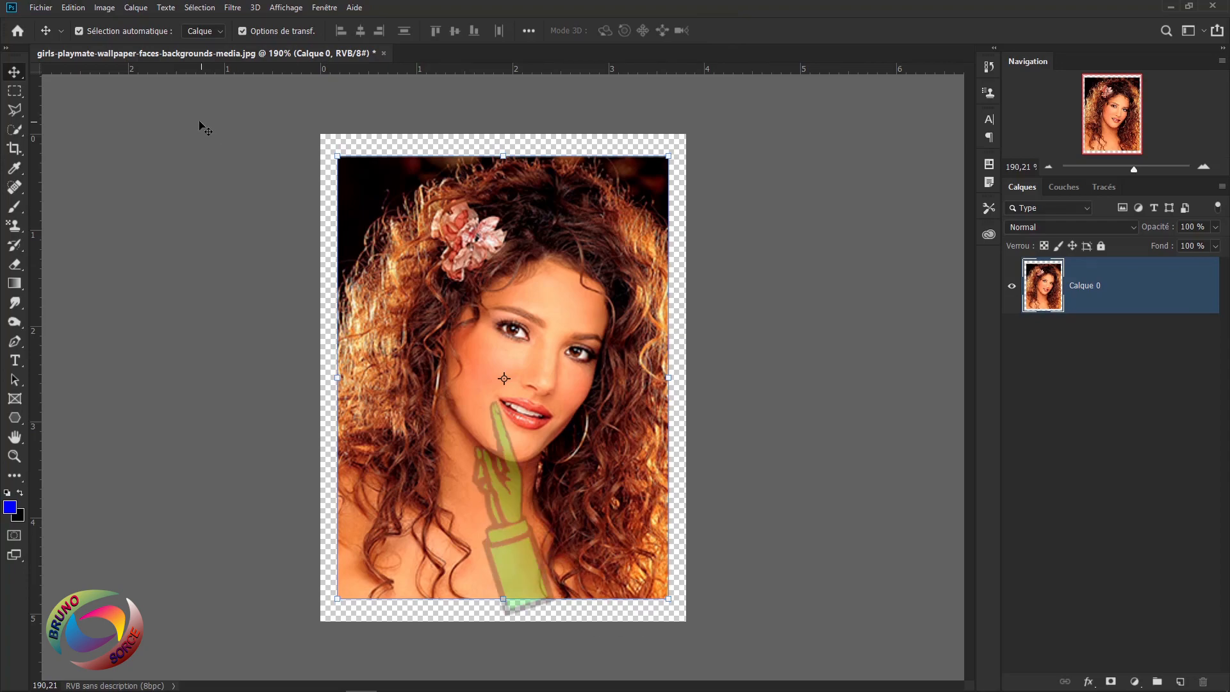
Add a 3 px near-black (000007) Contour stroke to the portrait layer, positioned inside its edges.
click(73, 8)
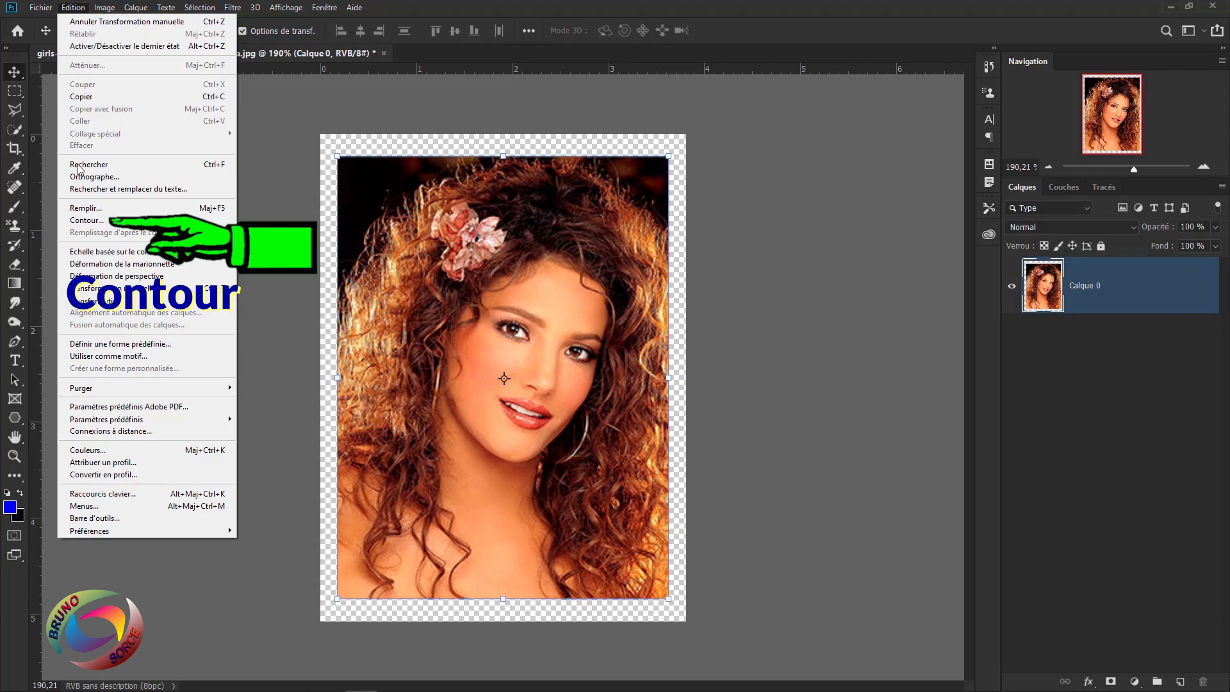
click(78, 220)
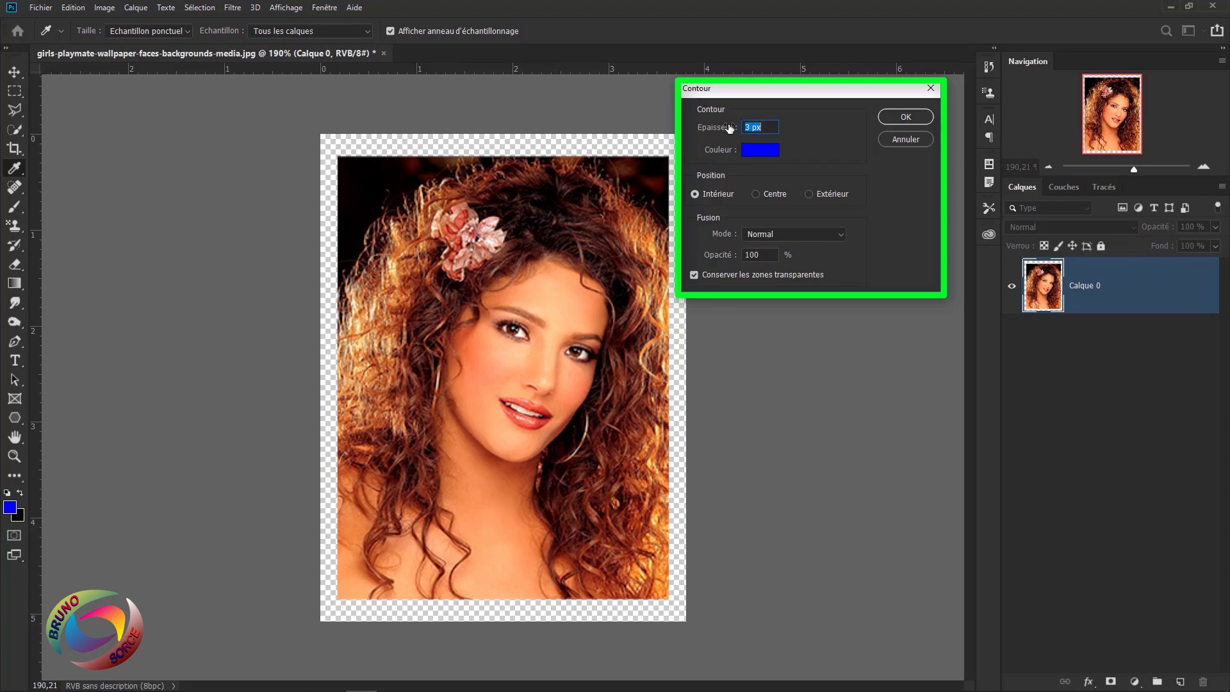
click(753, 153)
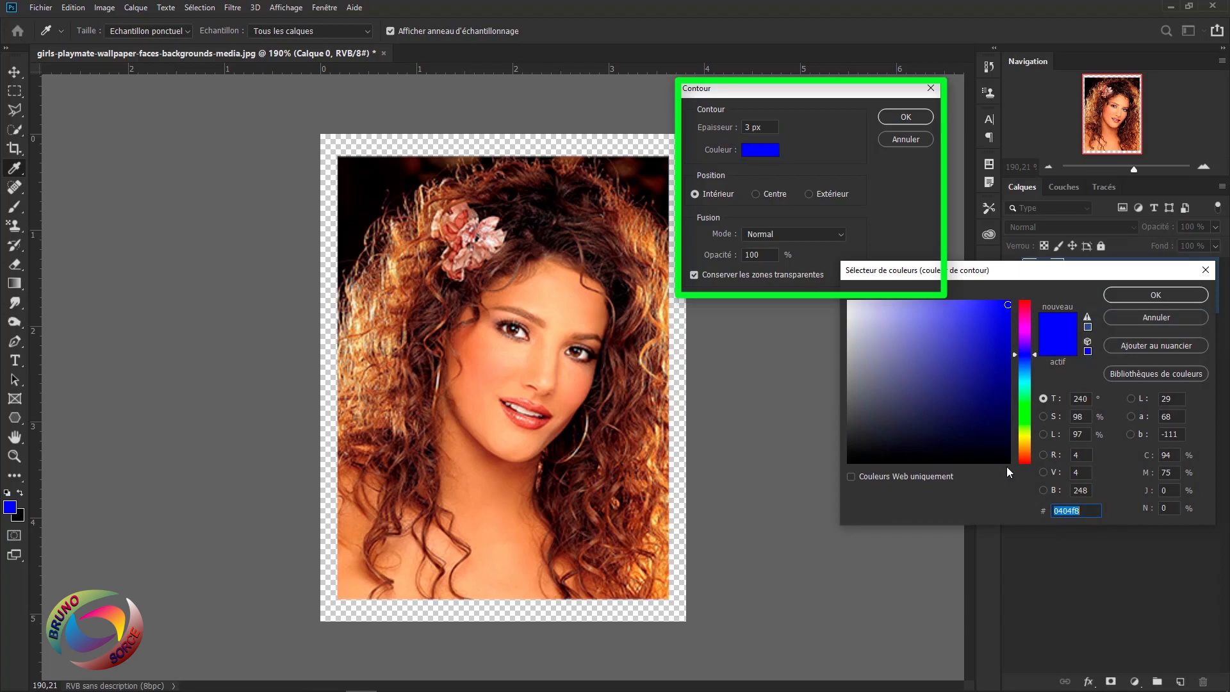
click(1004, 458)
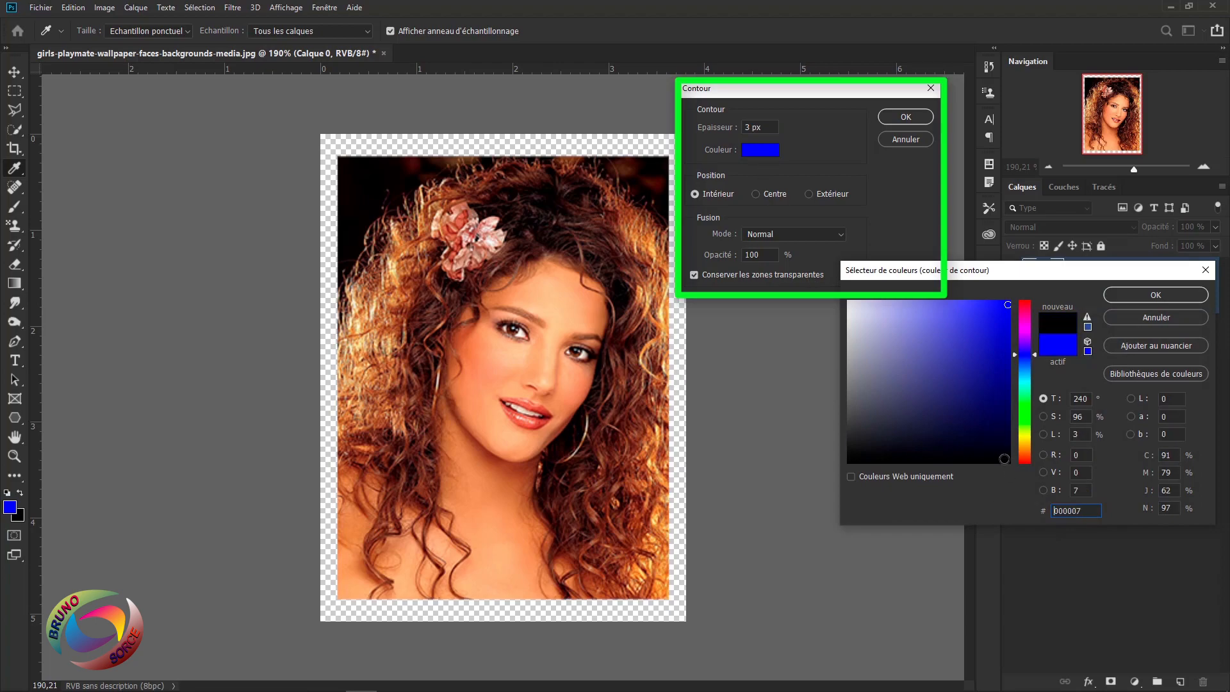
click(1127, 296)
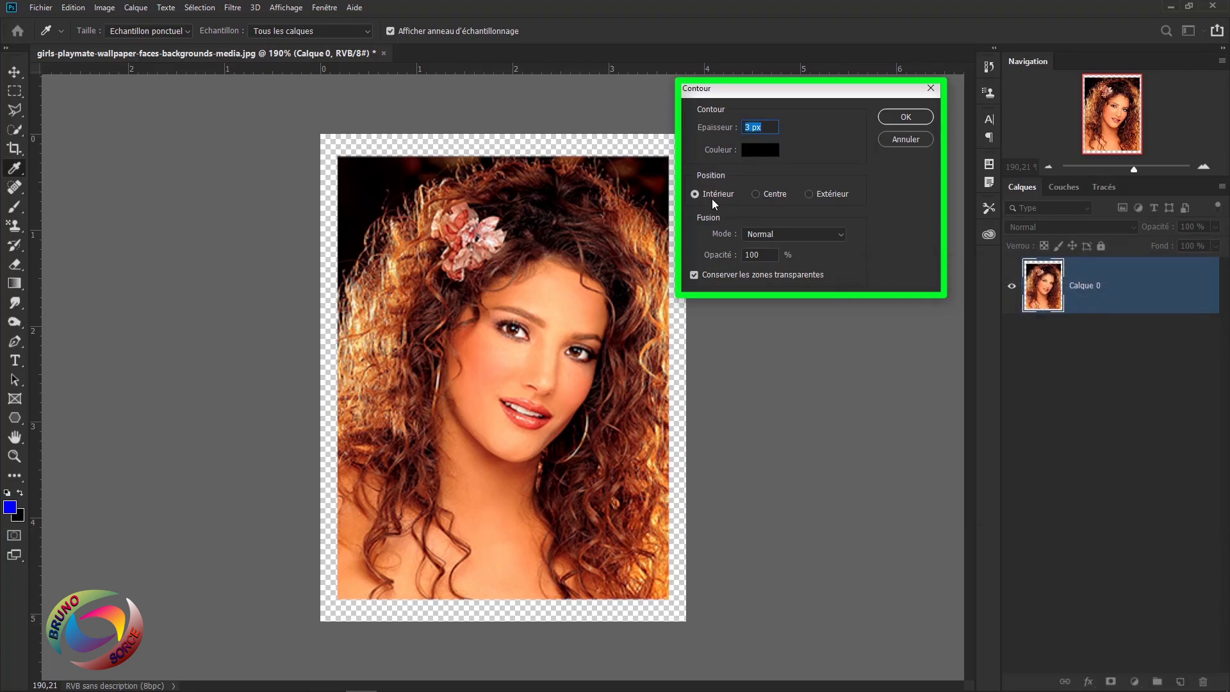
click(756, 195)
click(810, 194)
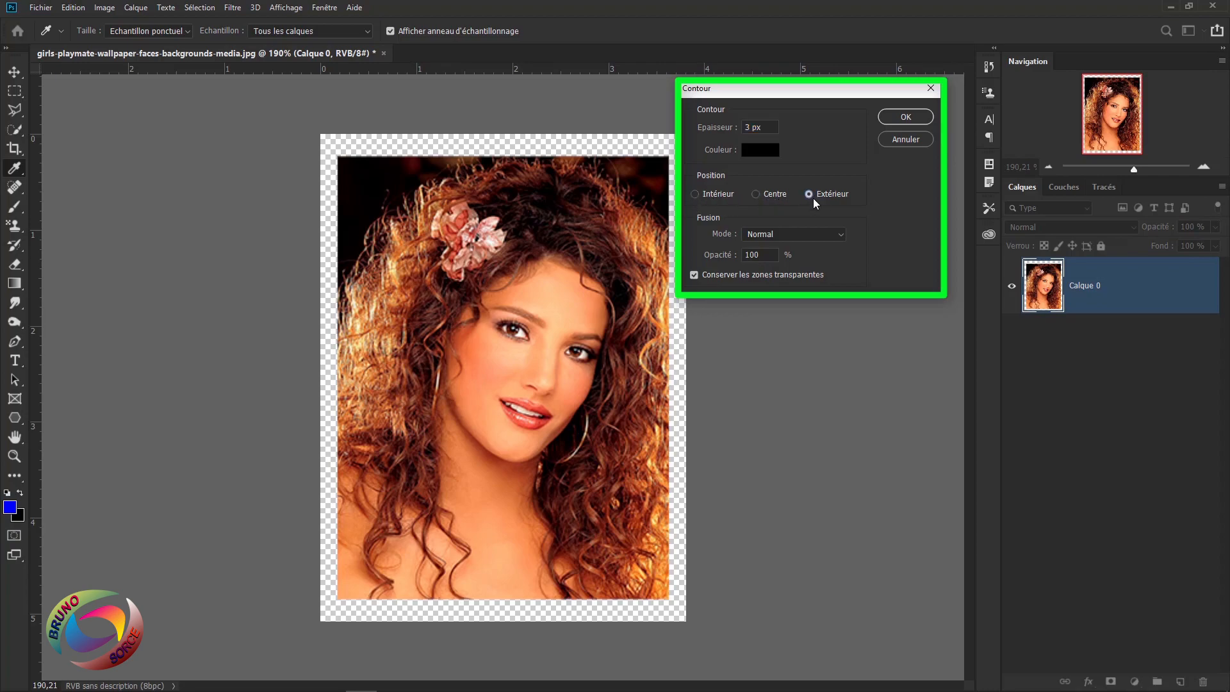
click(695, 194)
click(906, 117)
key(v)
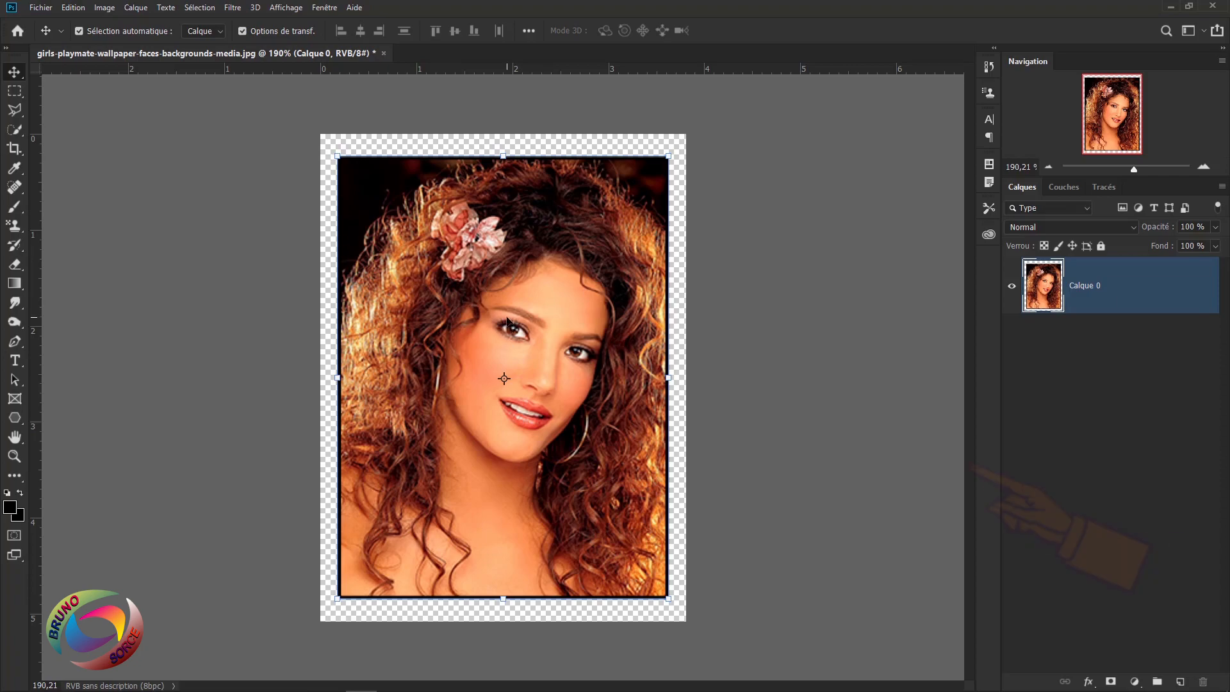
Define the framed portrait as a pattern, keeping the suggested pattern name.
click(73, 8)
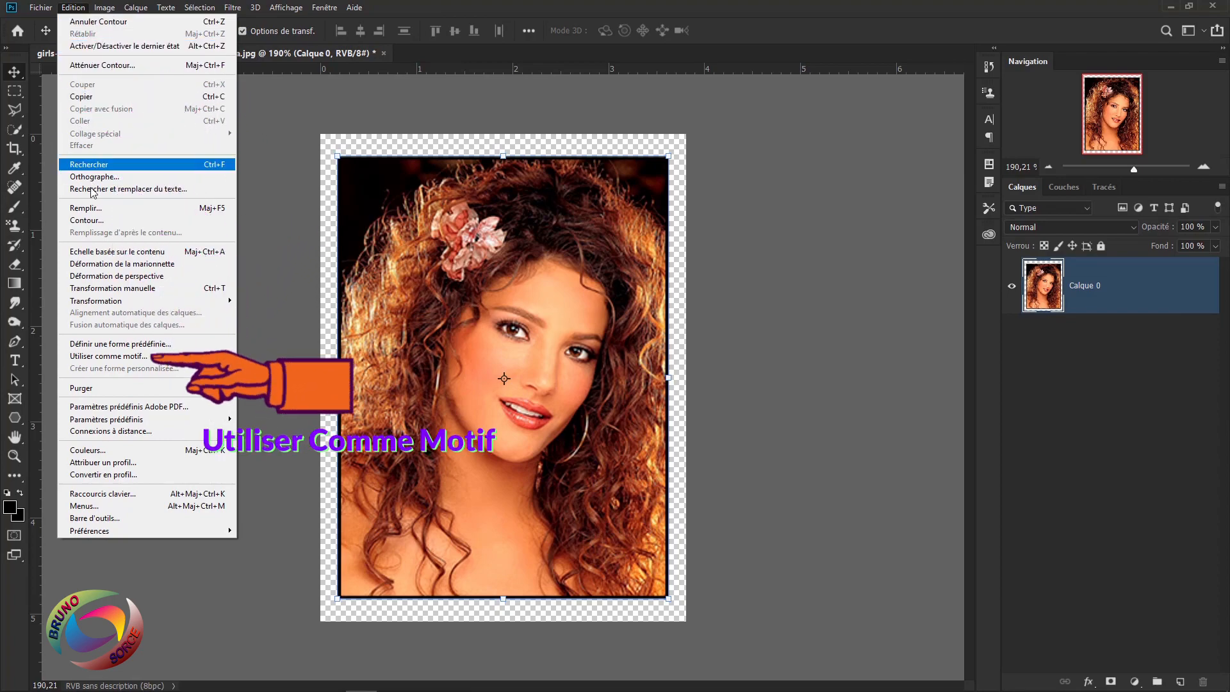
click(105, 357)
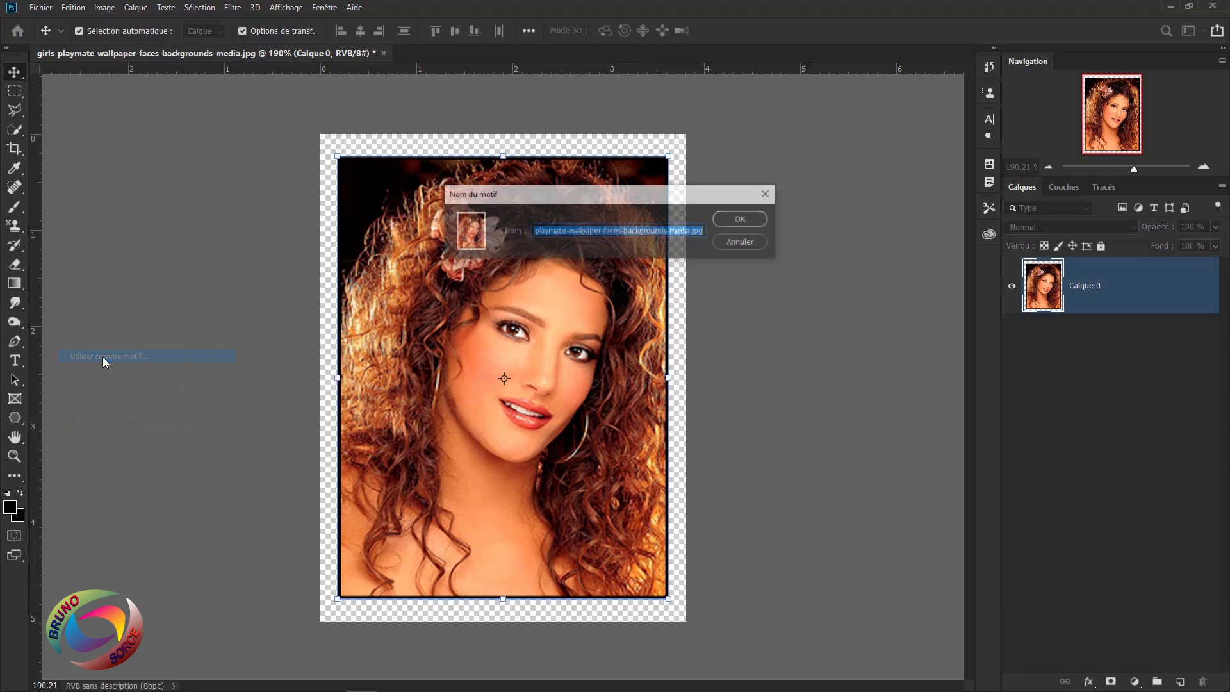
click(751, 220)
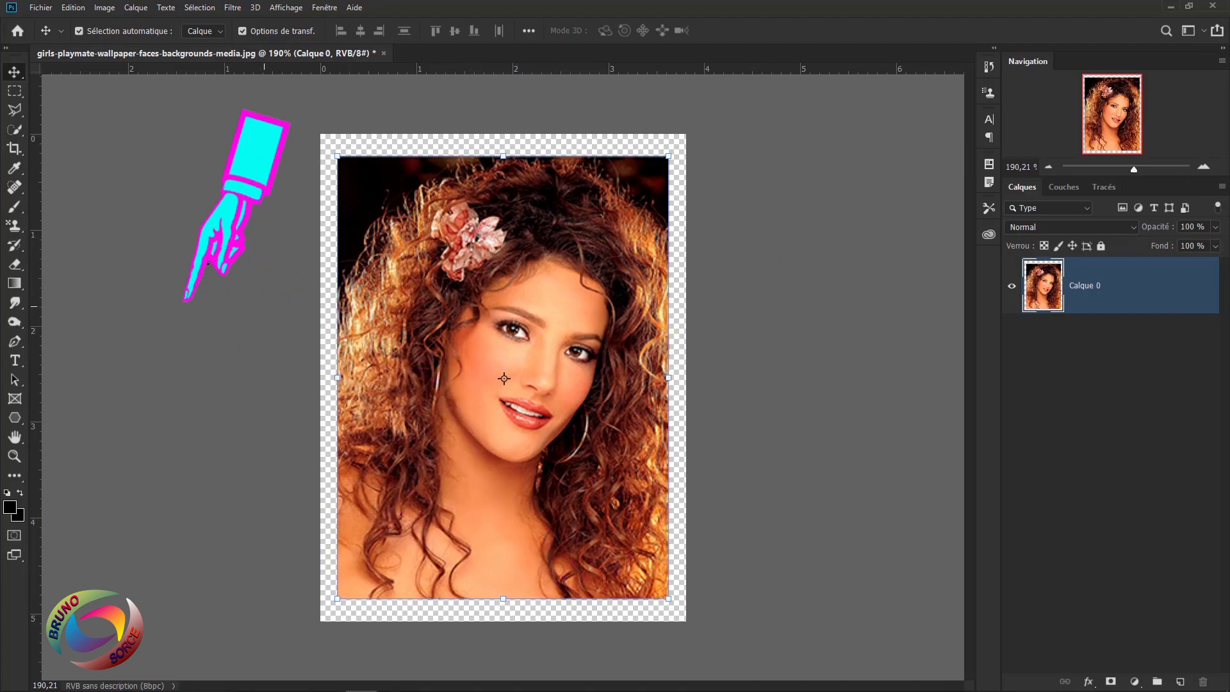
Create a new white RGB document 1200 px wide and 800 px high at 200 pixels/pouce.
click(45, 9)
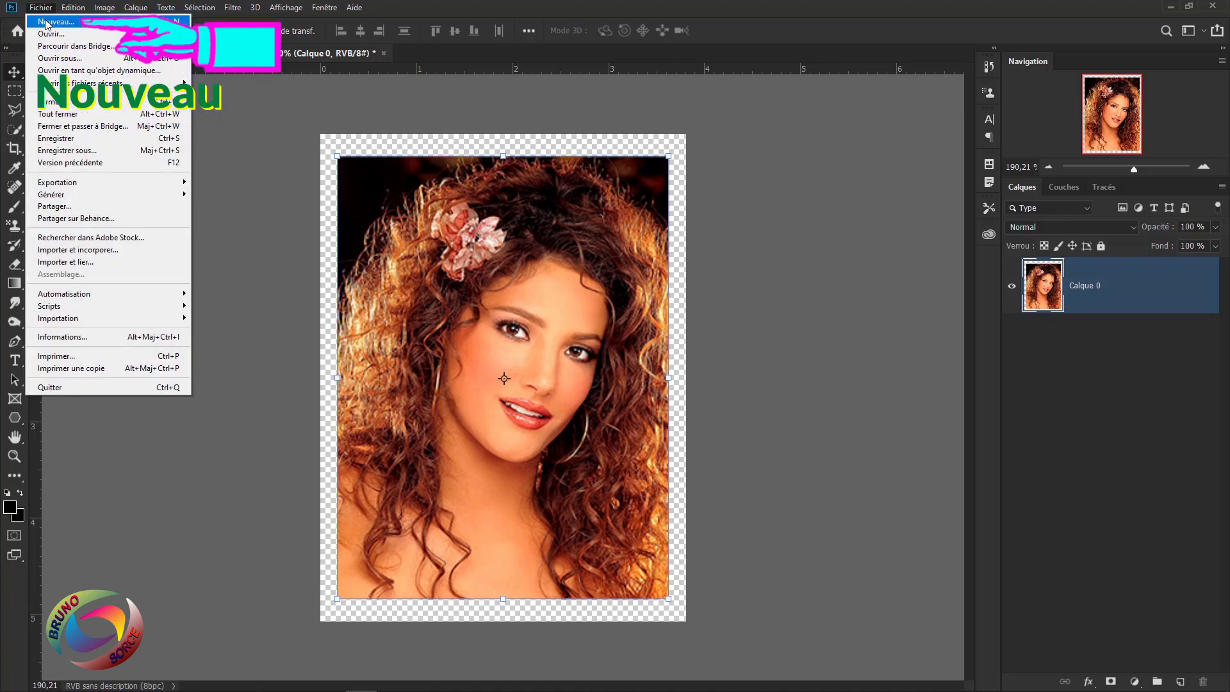
click(46, 23)
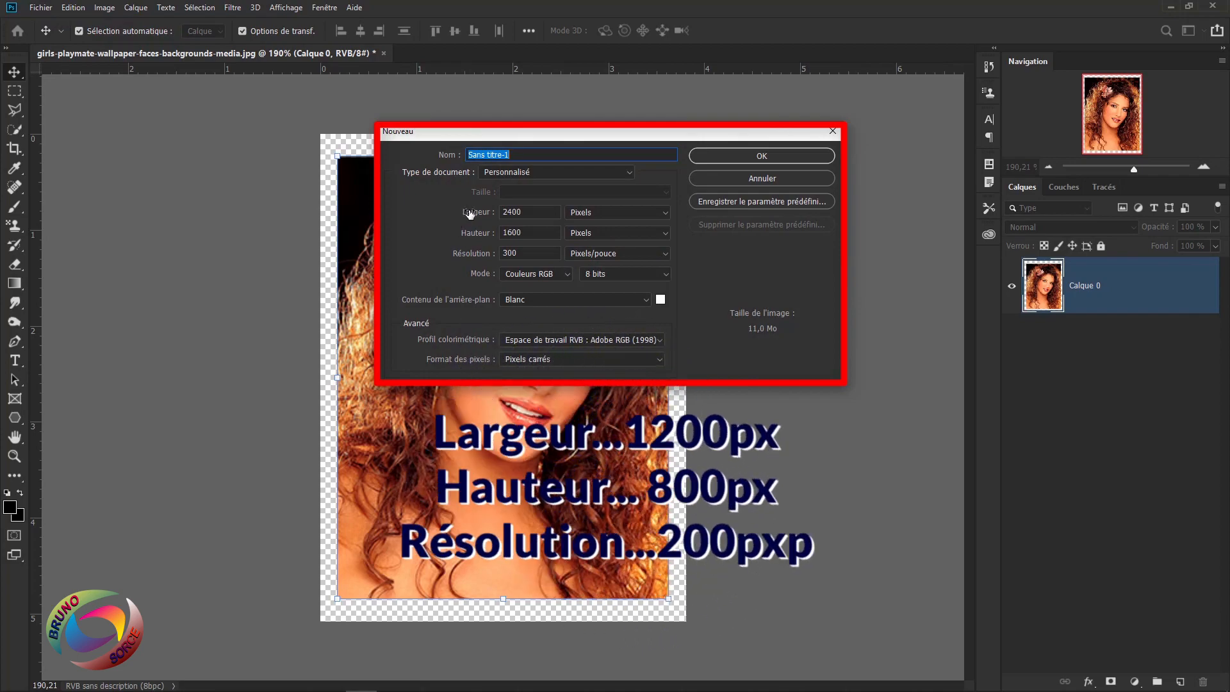
double_click(528, 211)
text(1200)
double_click(528, 233)
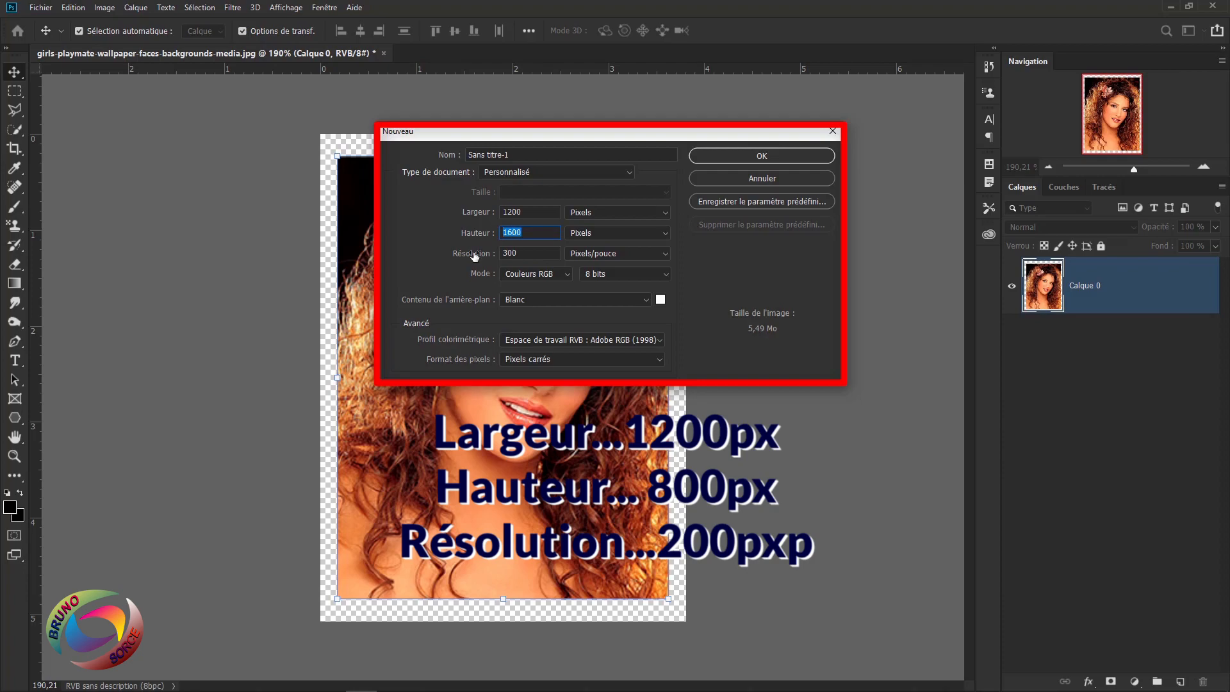
text(800)
drag(513, 252, 494, 256)
text(2)
click(752, 157)
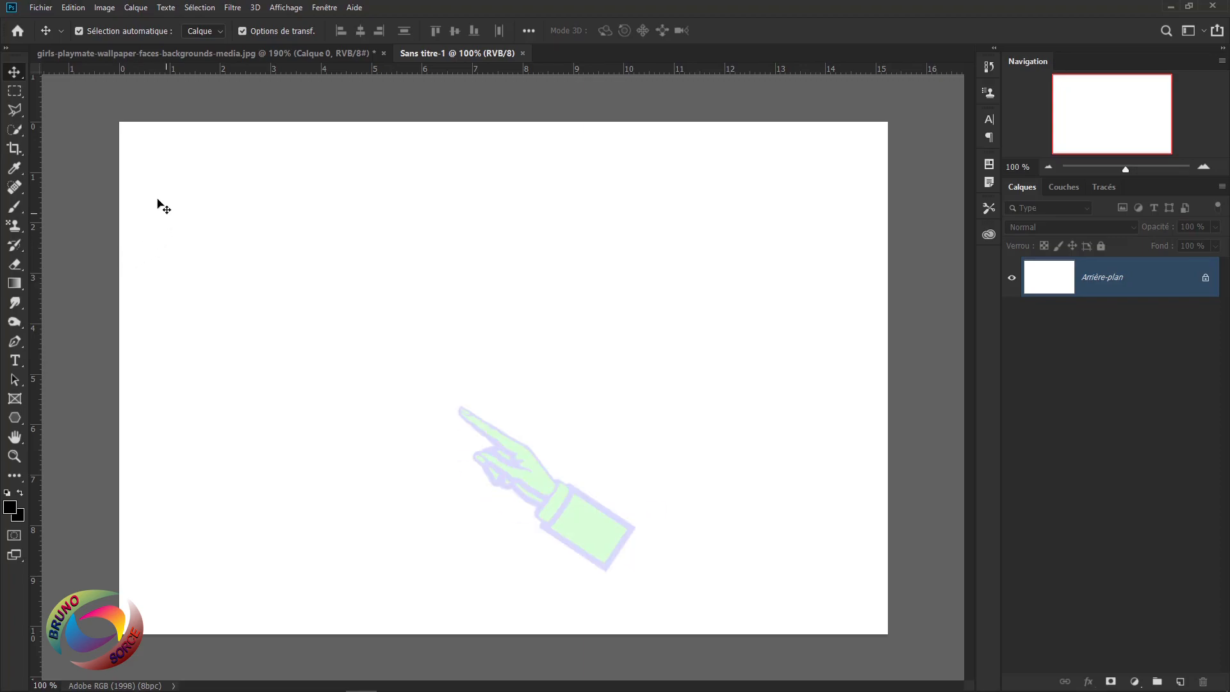
Fill the white background of the new document with the framed portrait pattern in Normal mode at 100% opacity.
click(73, 8)
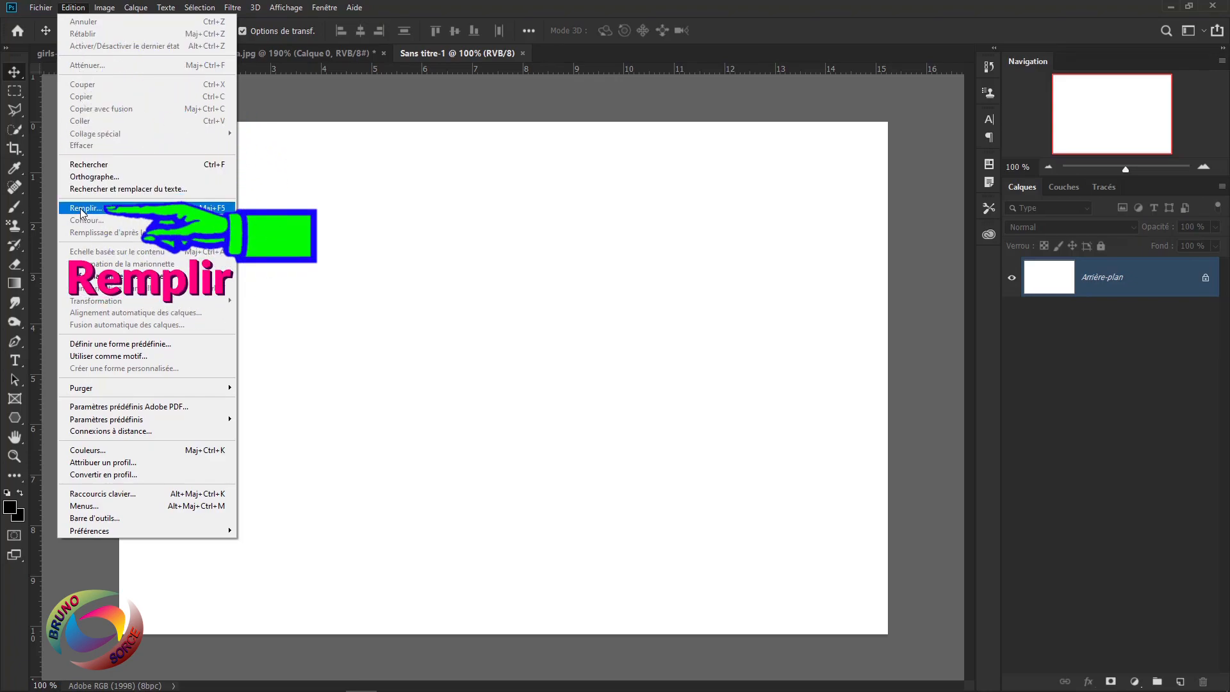
click(82, 209)
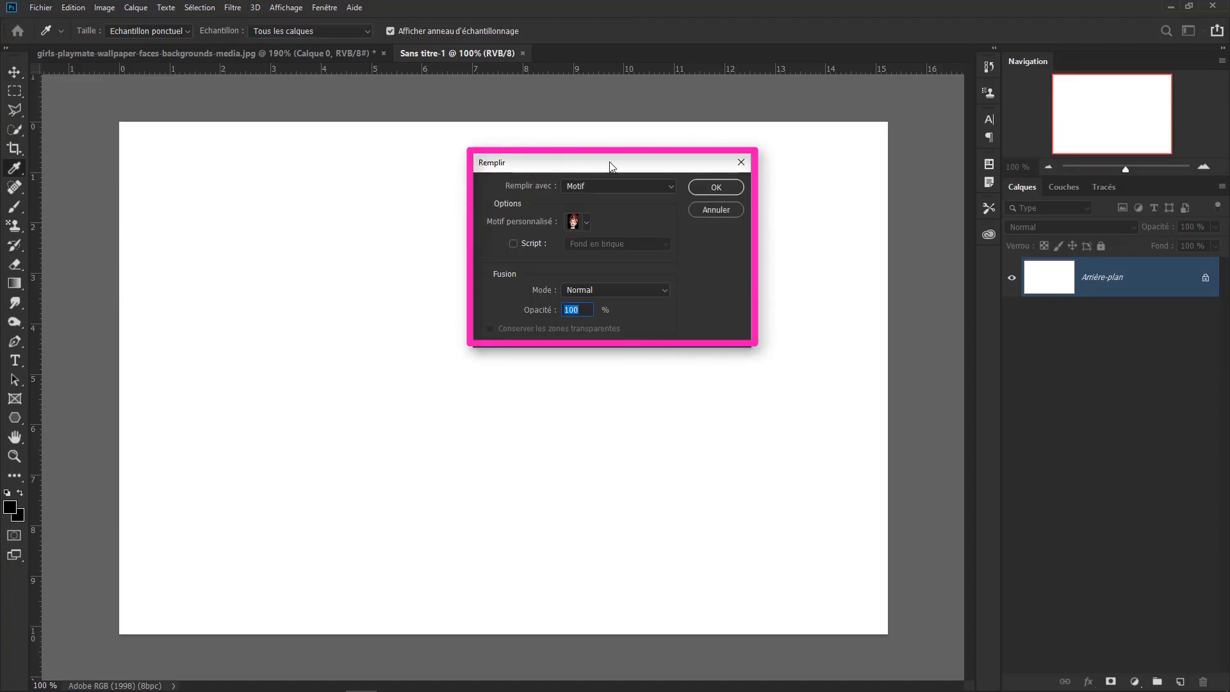
click(619, 186)
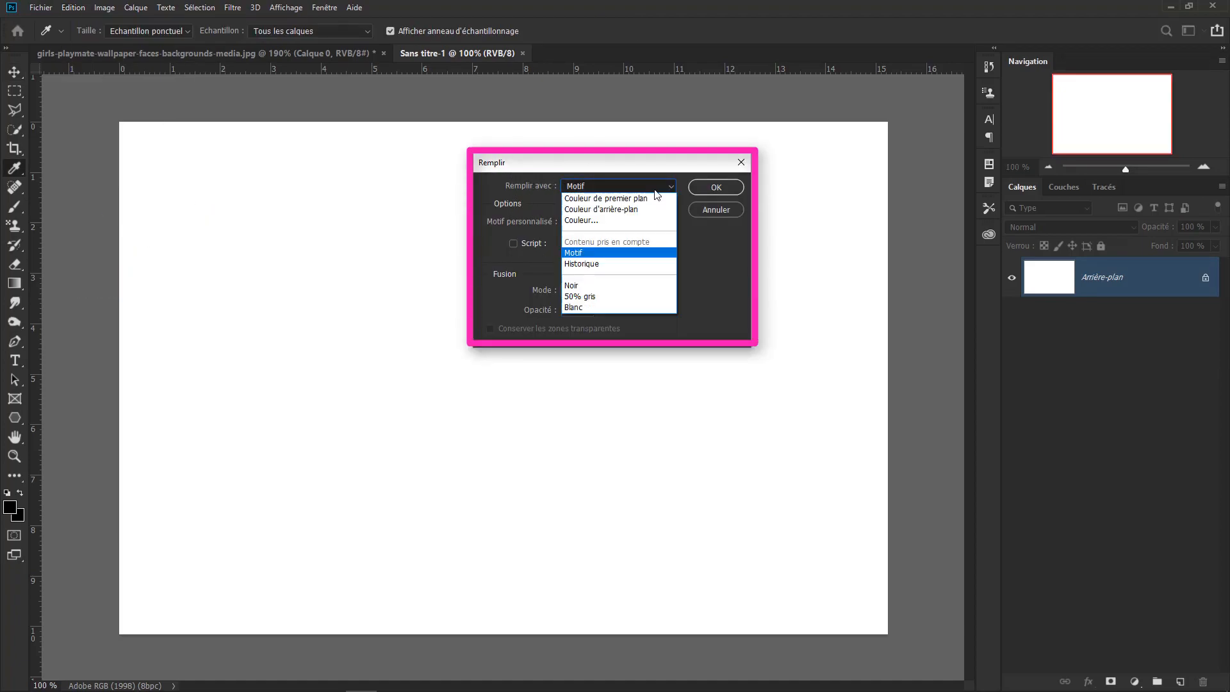
click(580, 255)
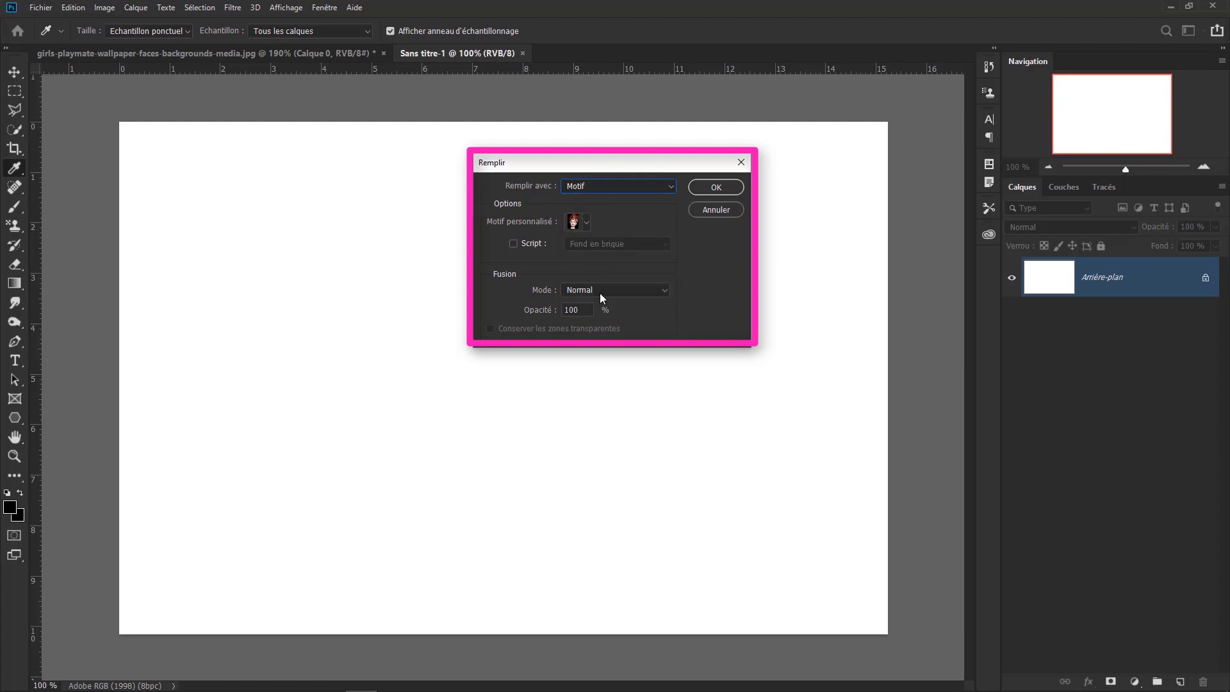
click(586, 224)
scroll(542, 520, down, 1)
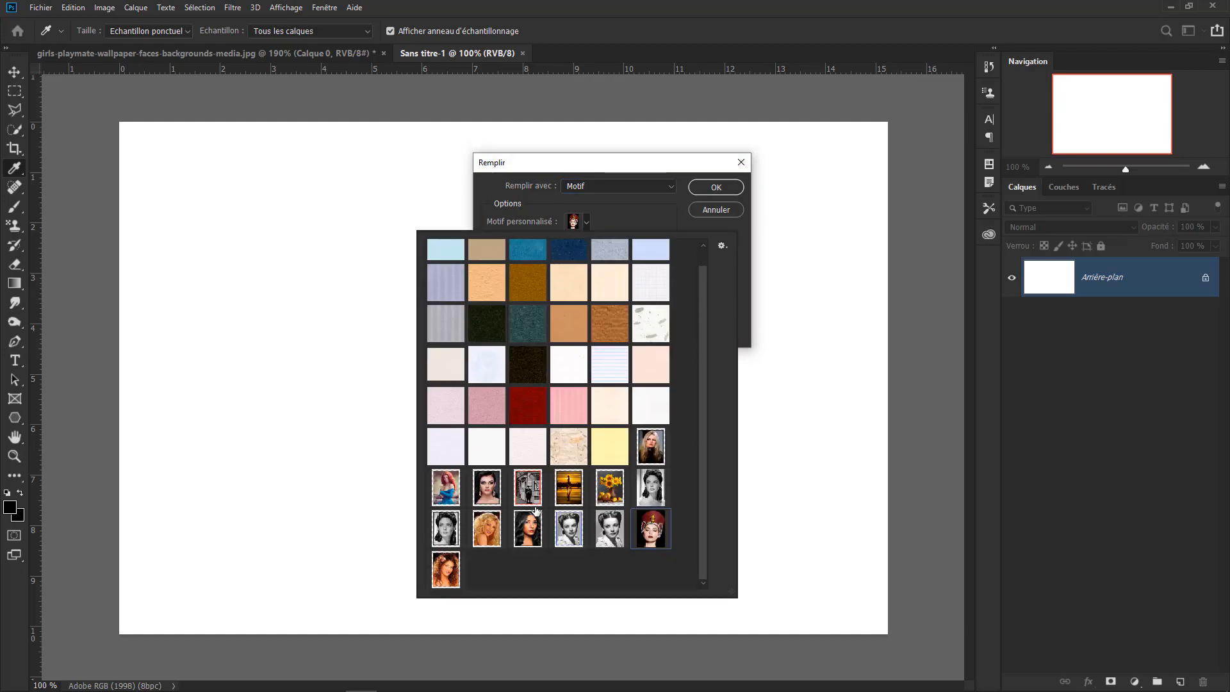
click(446, 568)
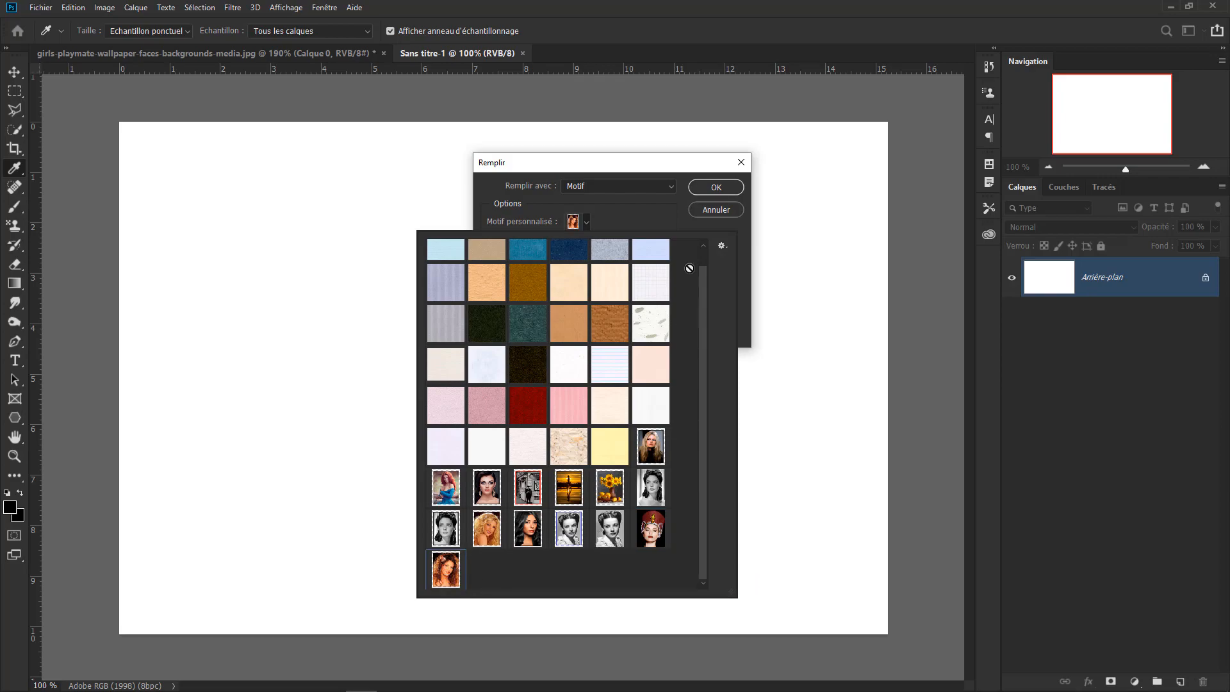
click(731, 191)
click(717, 187)
key(v)
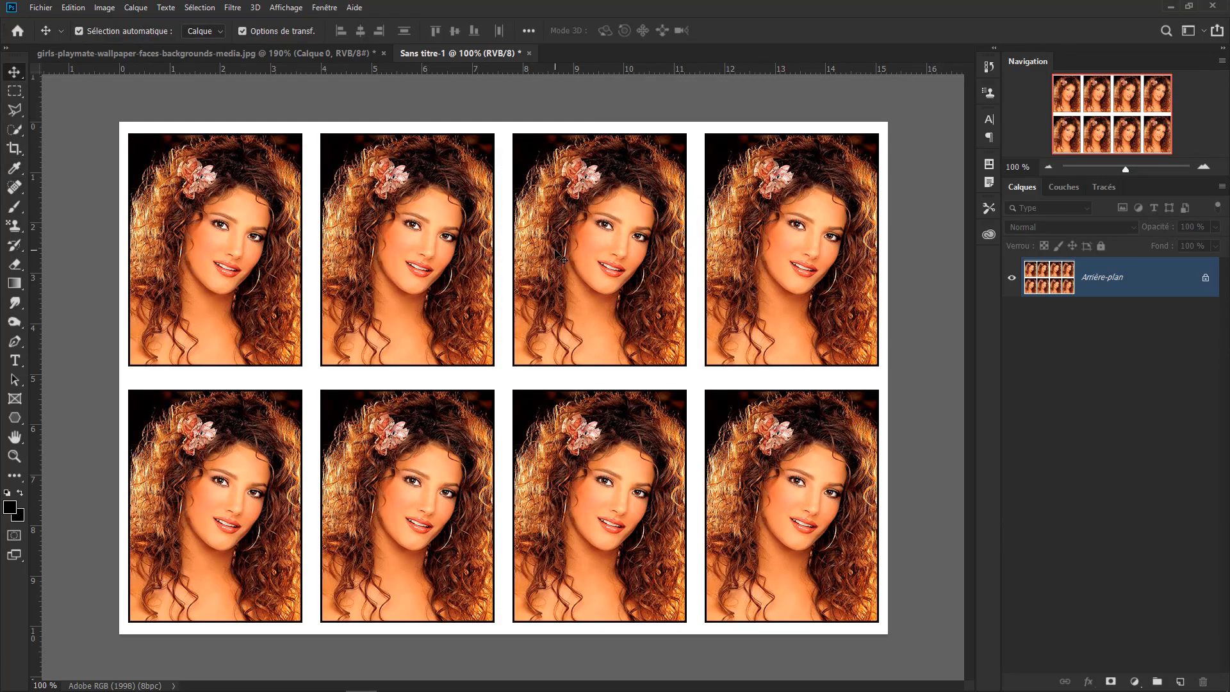
Close the filled sheet without saving, and undo the portrait layer's stroke and size reduction in the source image.
click(530, 54)
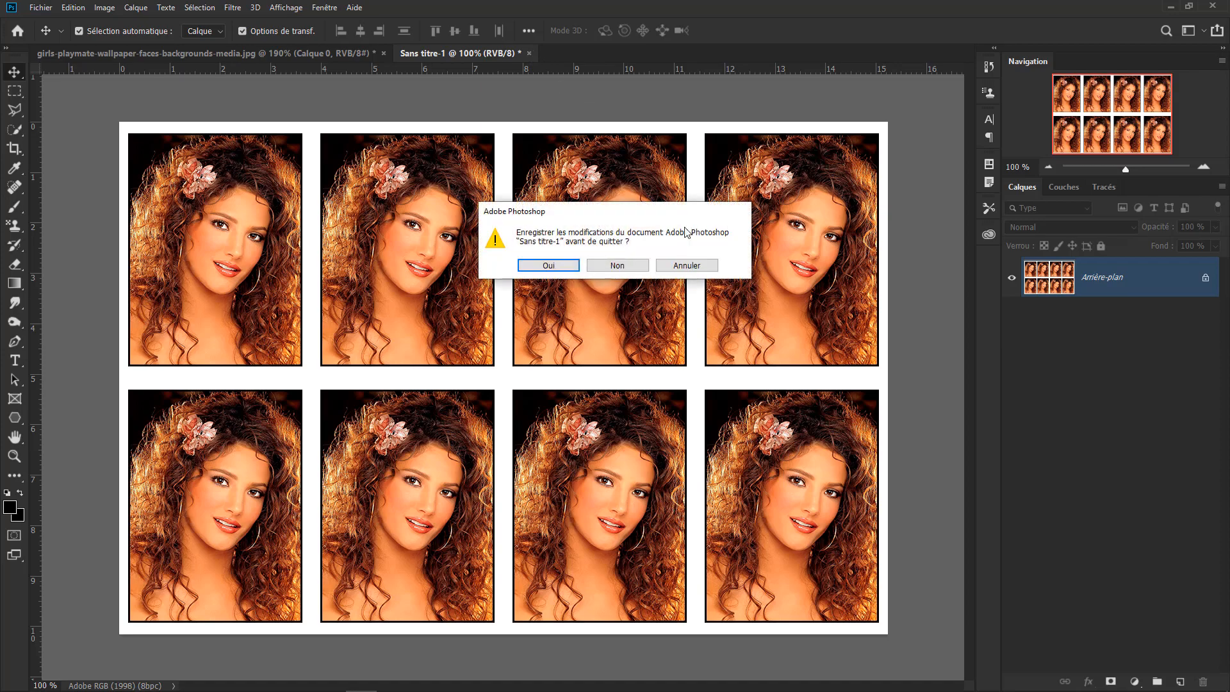
click(628, 266)
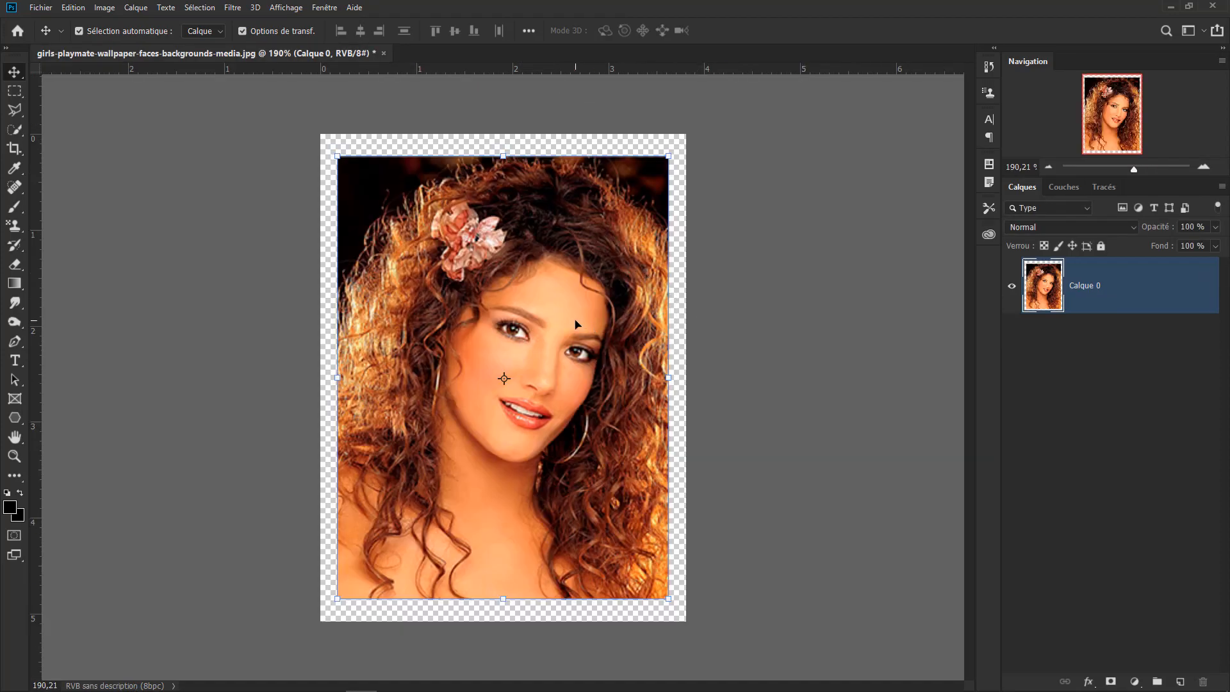
key(ctrl+z)
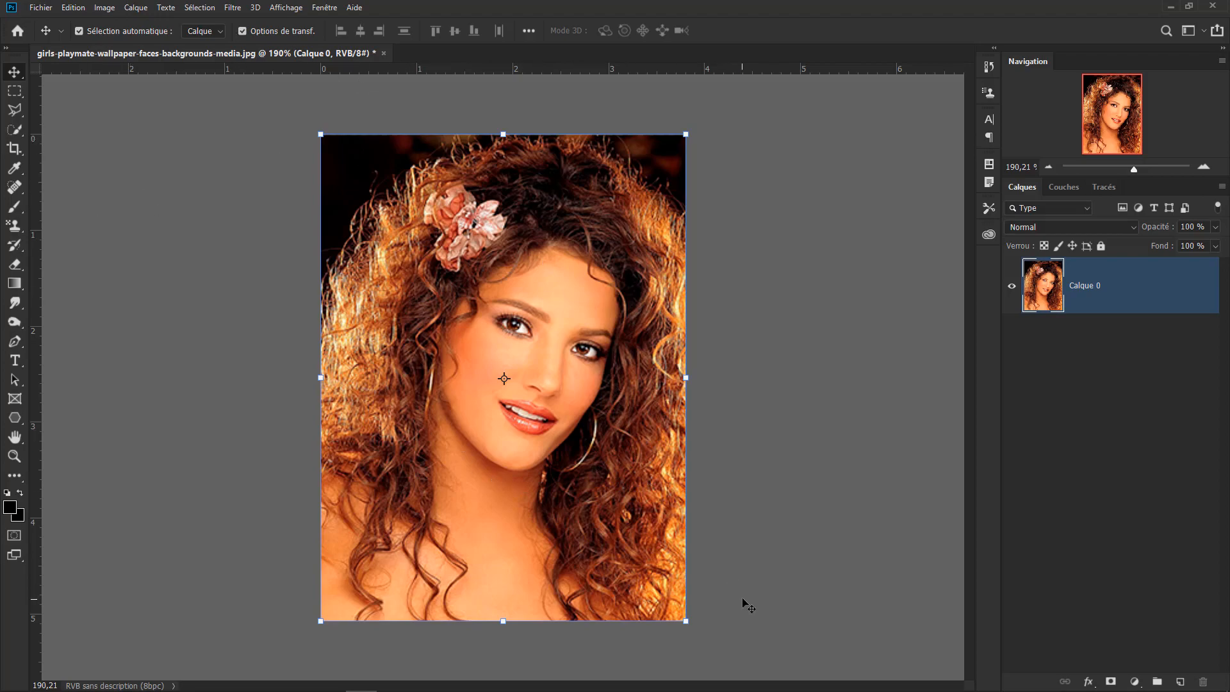
Scale the portrait layer around its centre to about 100.46% so that it covers the whole canvas.
click(685, 620)
mouse_move(686, 619)
mouse_down()
mouse_move(652, 568)
mouse_move(683, 622)
mouse_up()
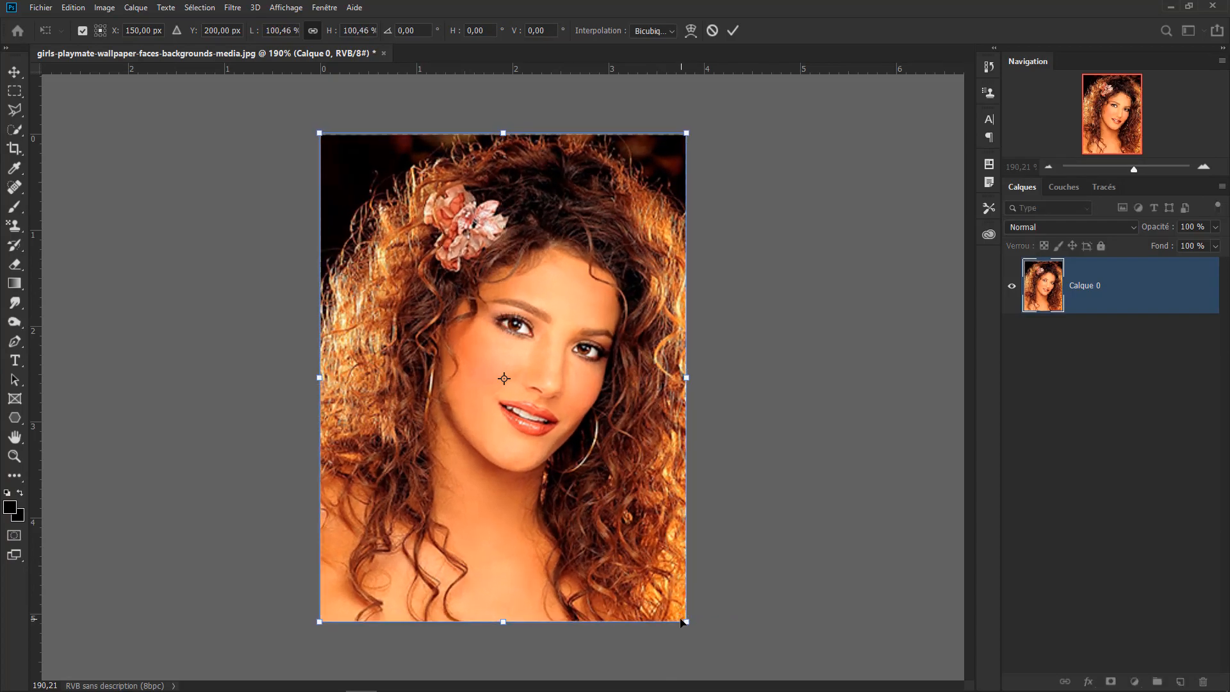
click(734, 32)
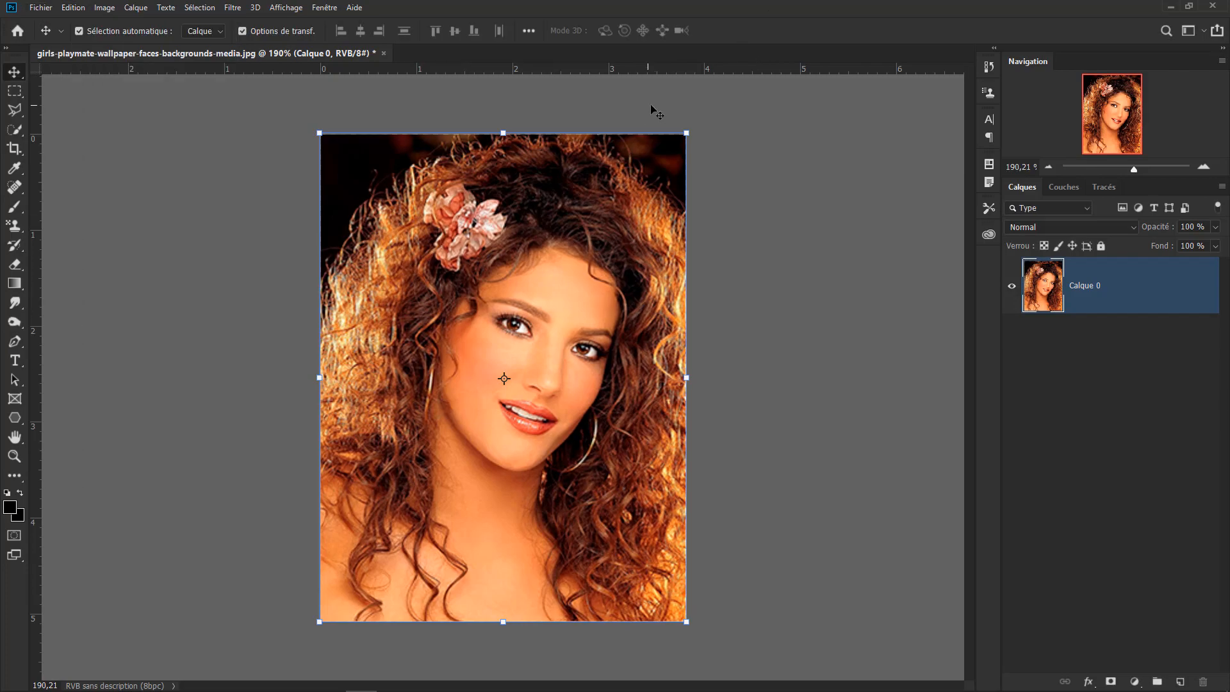
Define the borderless full-canvas portrait as a pattern, keeping the suggested pattern name.
click(73, 9)
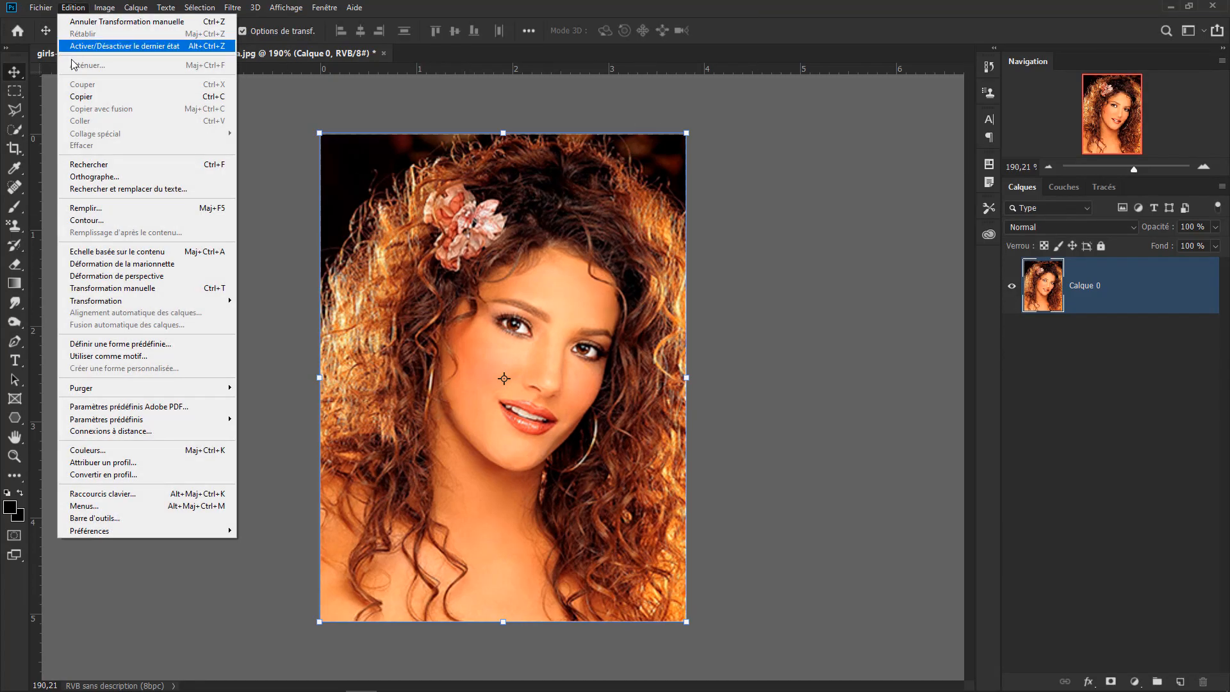
click(101, 356)
click(742, 219)
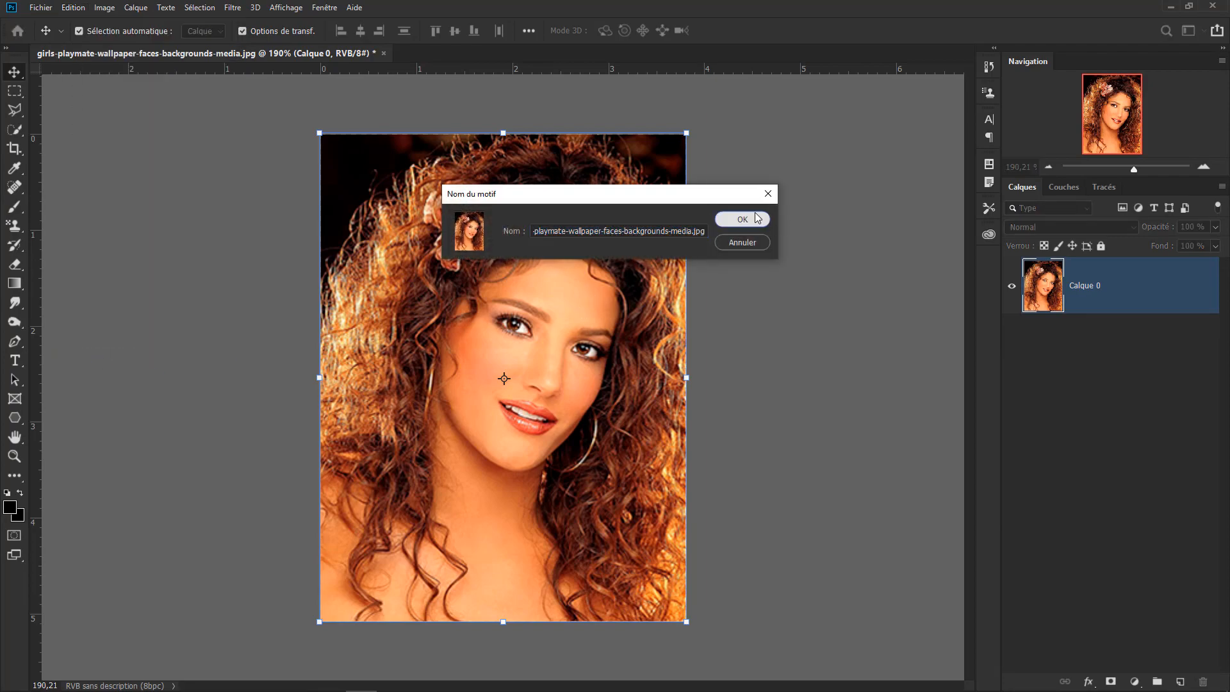
Create another new RGB document, 1200 px wide and 800 px high, at 200 pixels/pouce with a white background.
click(42, 9)
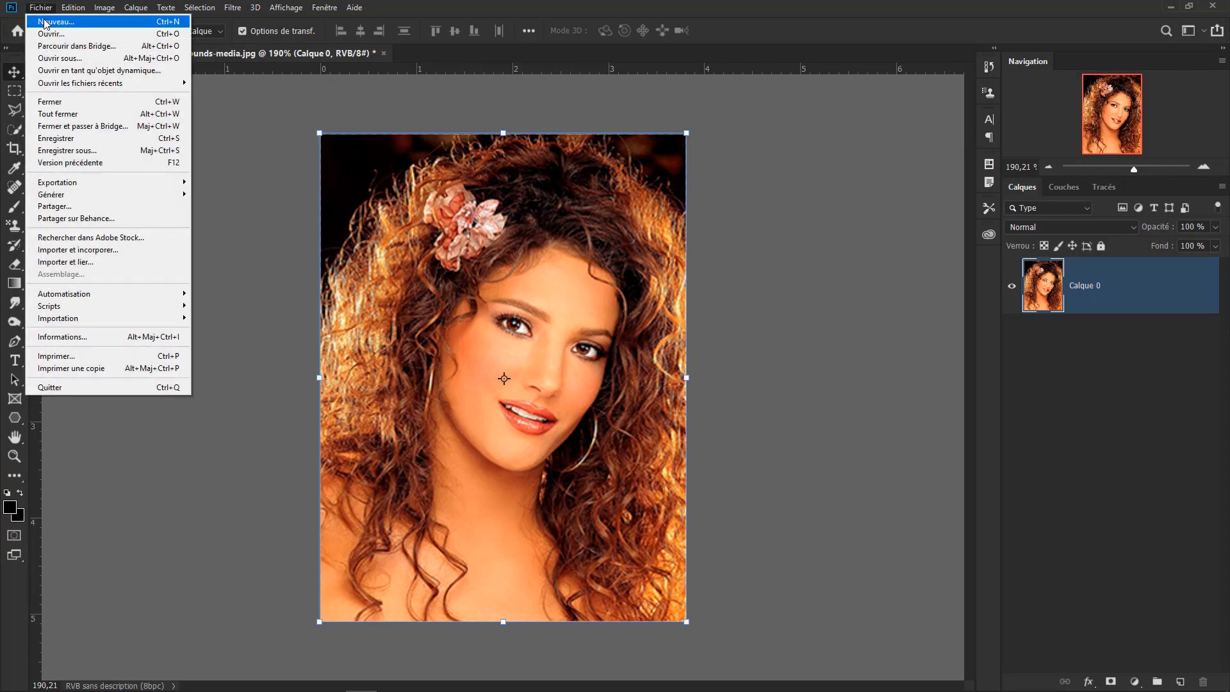
click(44, 22)
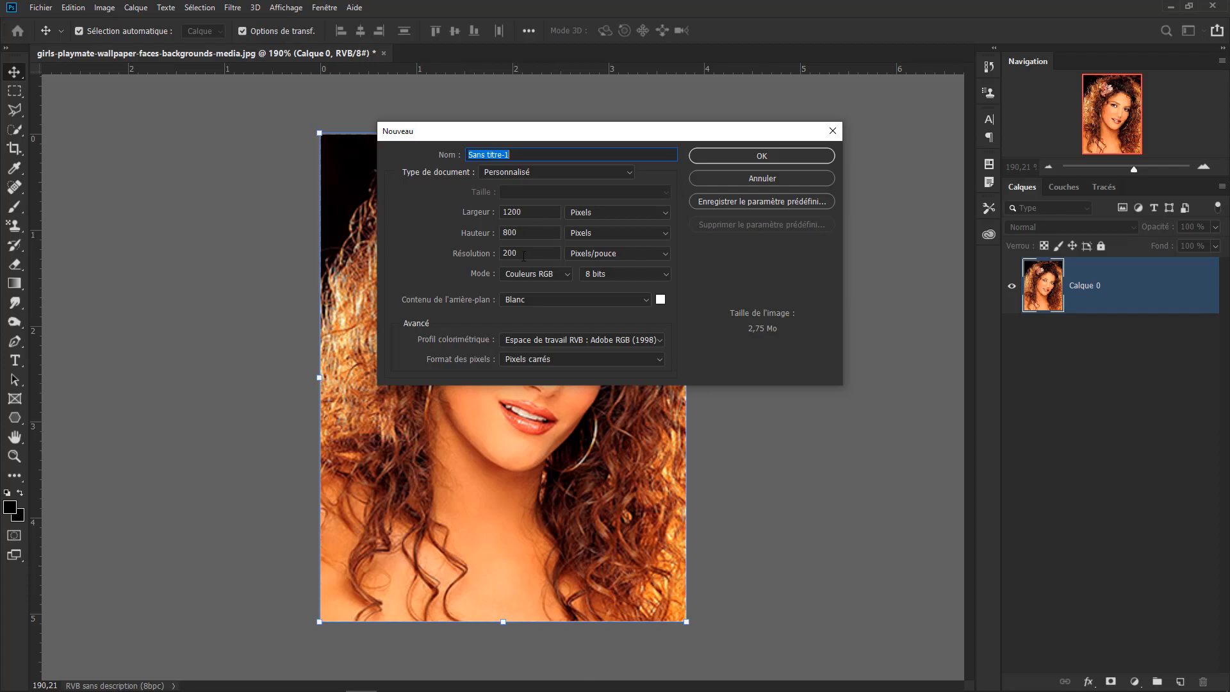
click(762, 157)
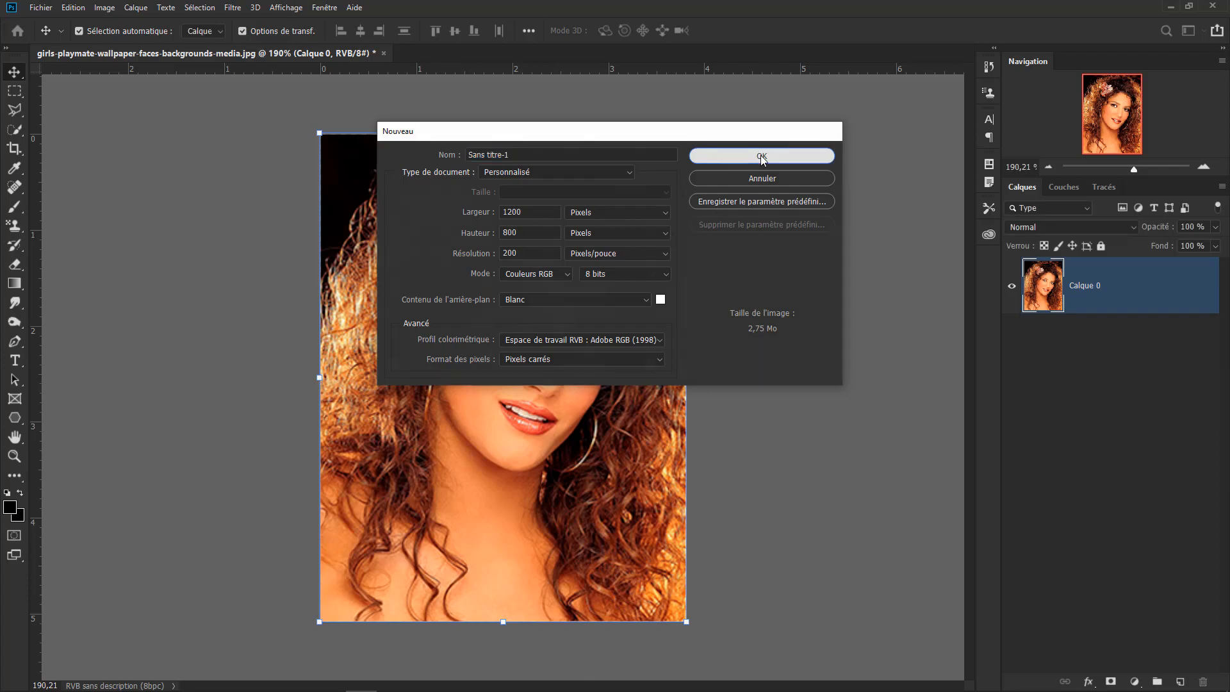
Fill the new document's background with the borderless portrait pattern in Normal mode at 100% opacity.
click(84, 10)
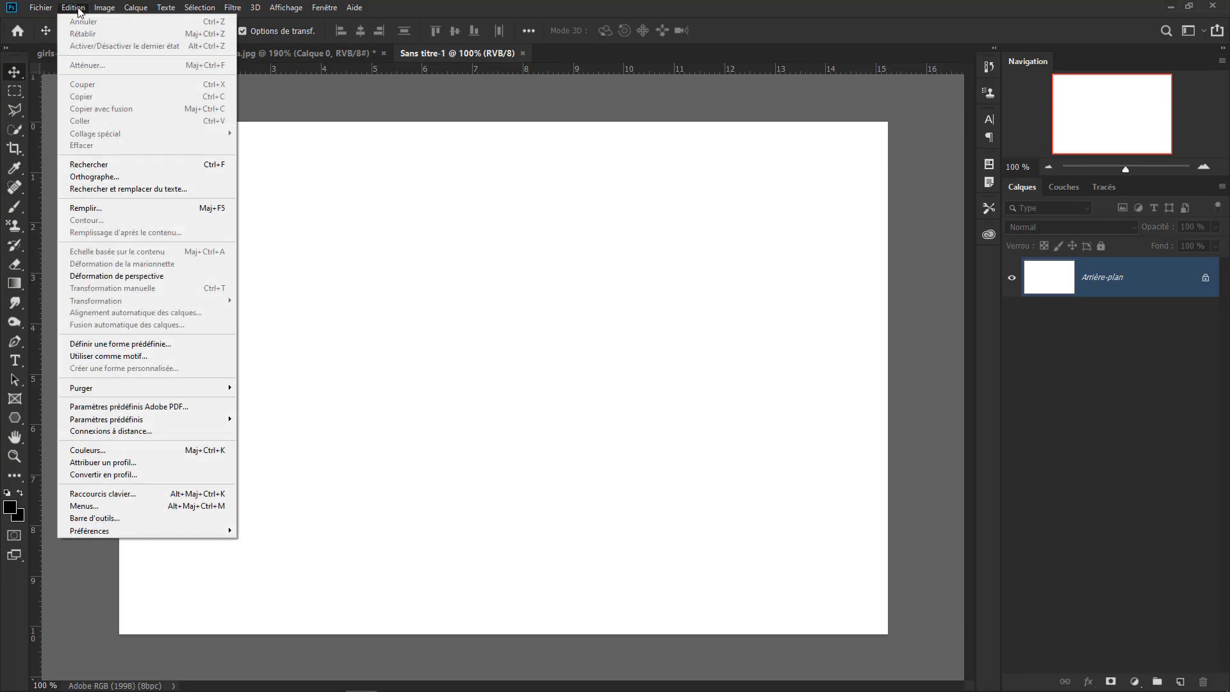
click(85, 209)
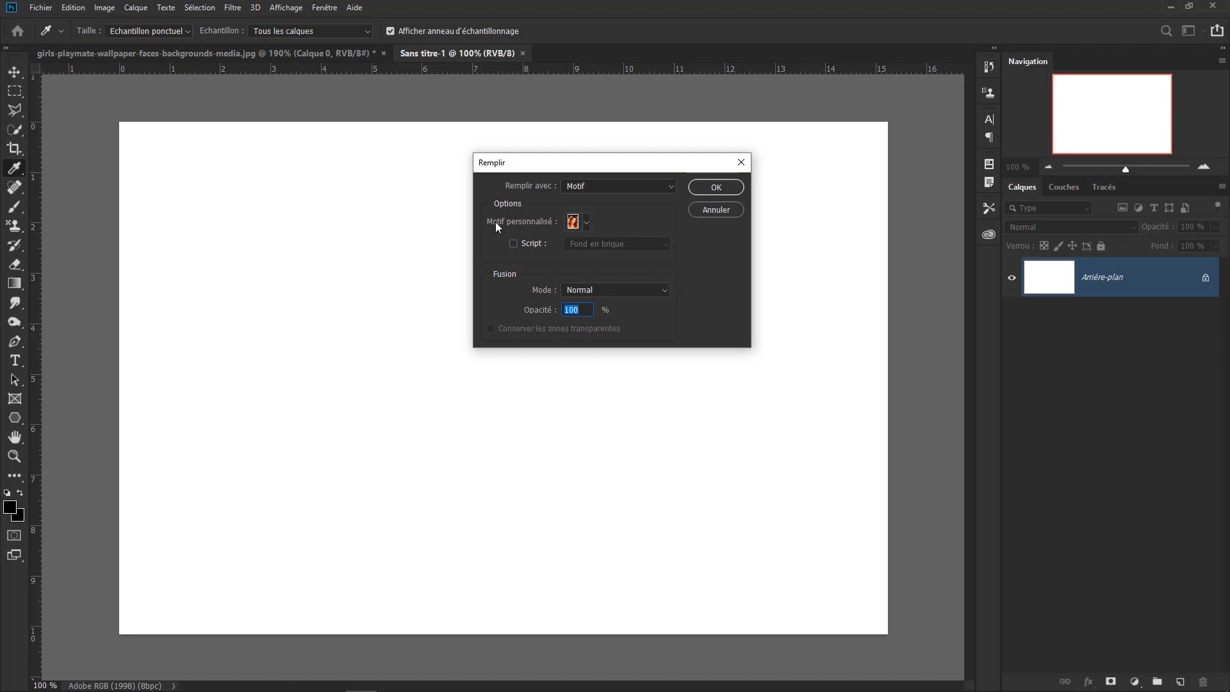
click(585, 223)
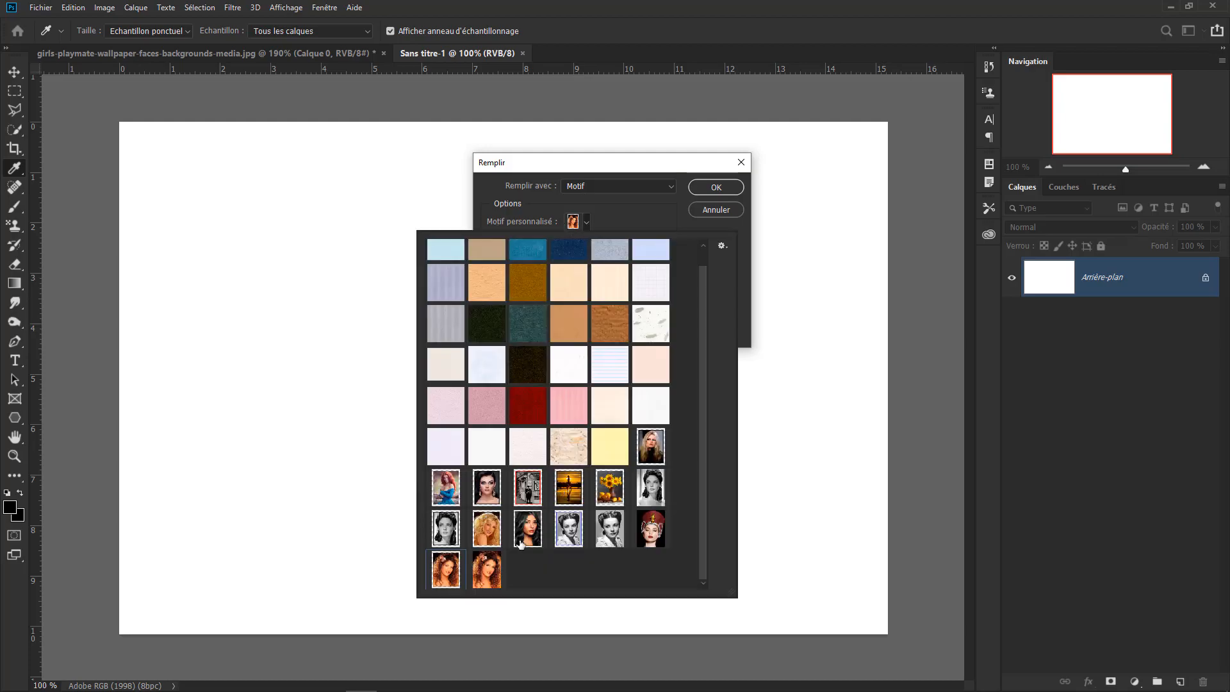
click(486, 574)
click(721, 189)
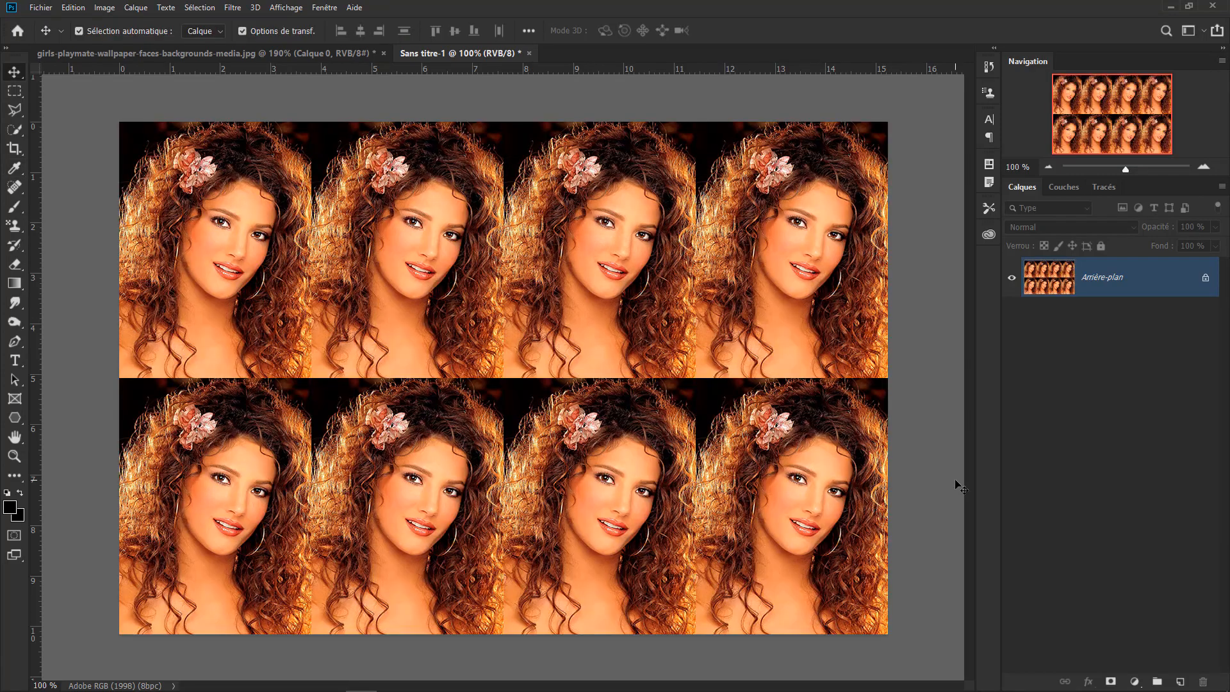